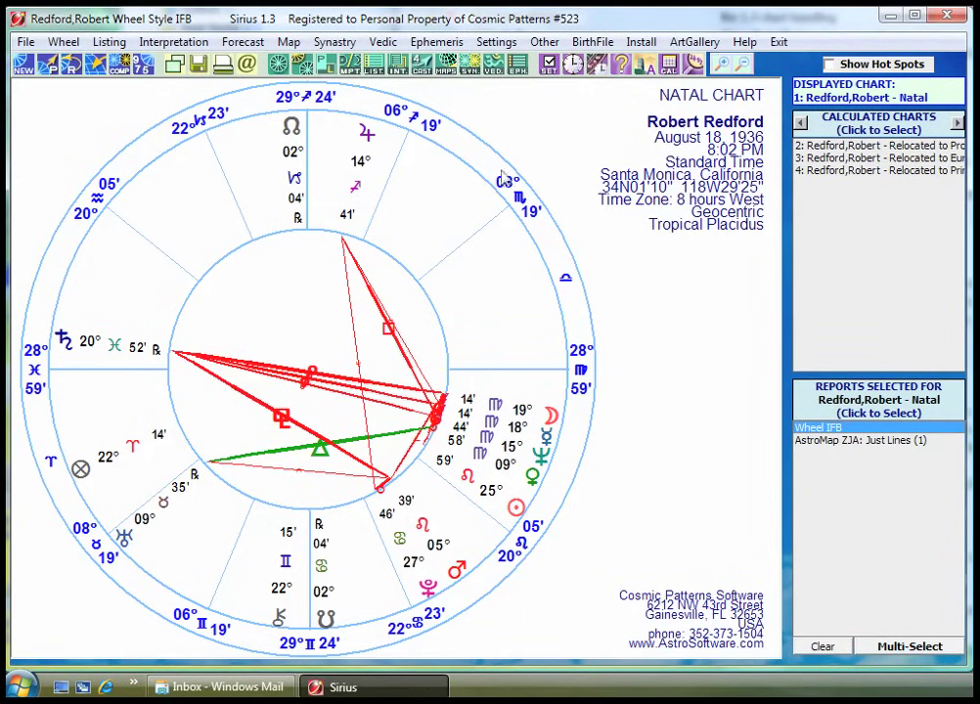
# - Open the natal chart's Just Lines AstroMap and customize AstroMap features so maps with no orbs are calculated in Longitude
pyautogui.click(825, 440)
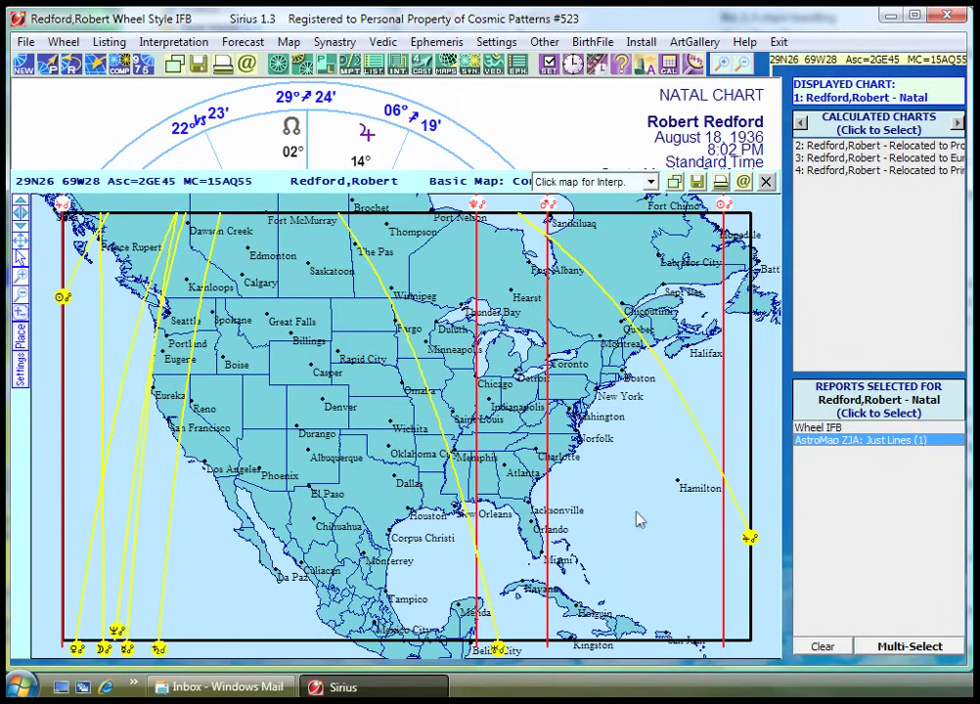
pyautogui.click(502, 421)
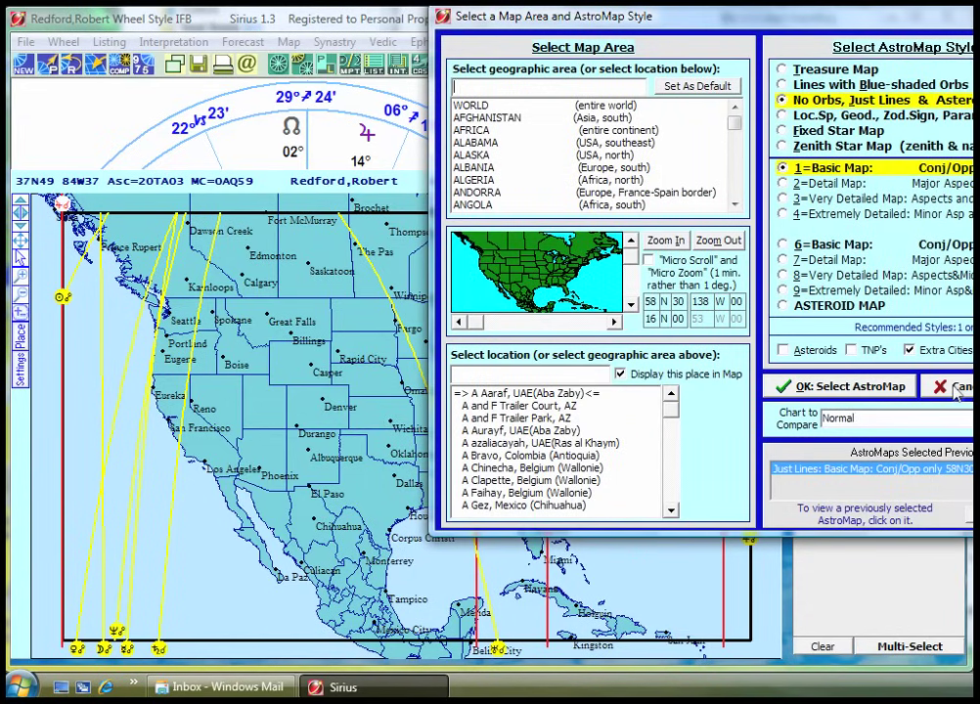
pyautogui.moveTo(595, 16); pyautogui.dragTo(523, 82)
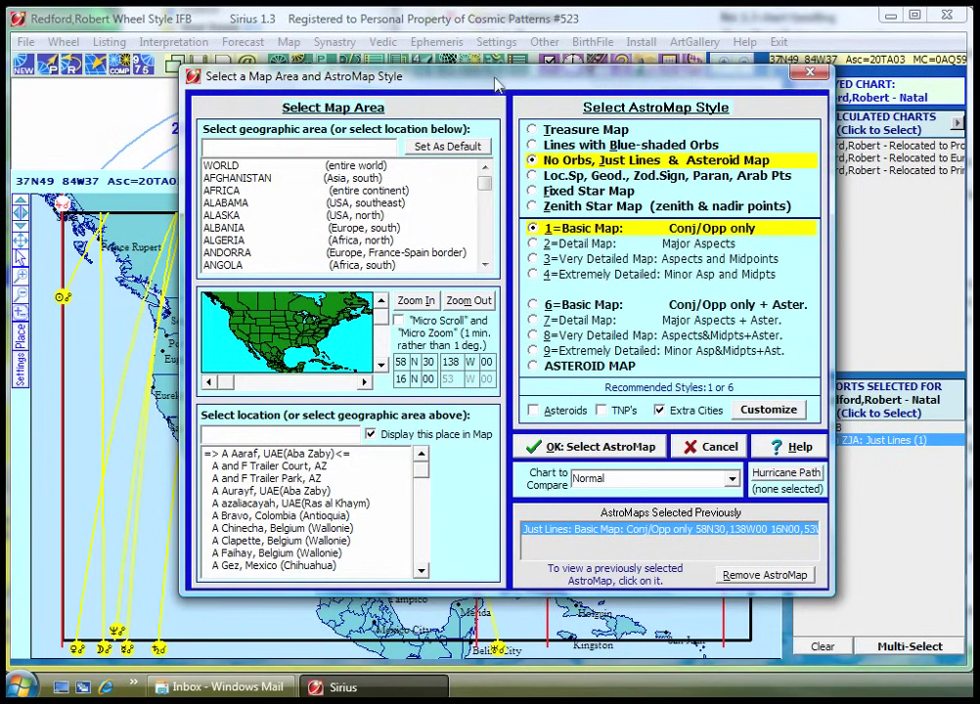
pyautogui.click(755, 413)
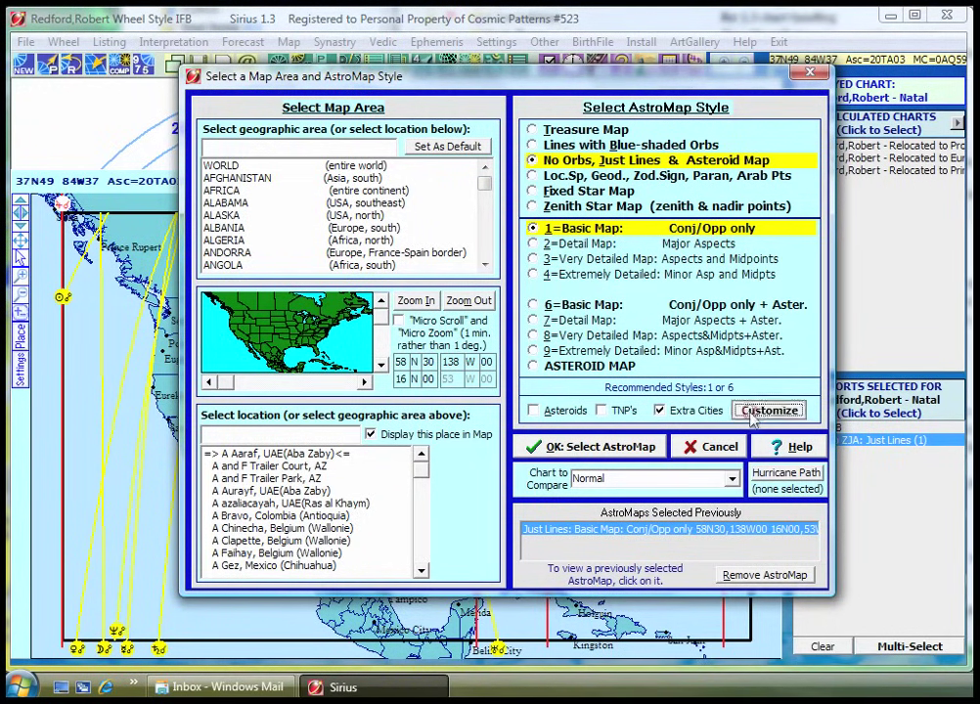
pyautogui.click(745, 434)
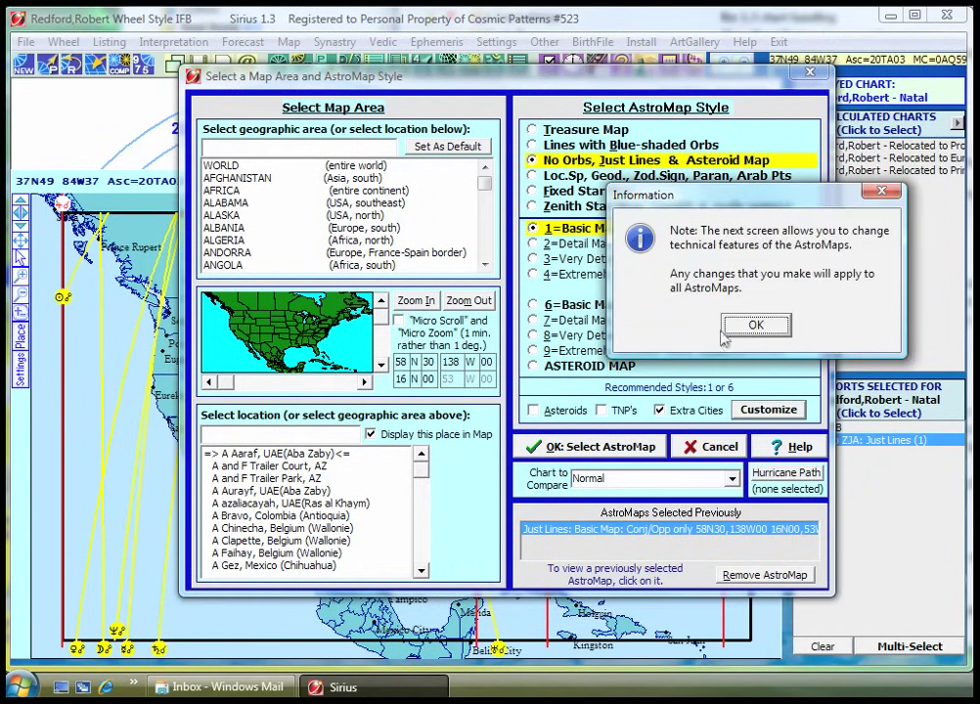
pyautogui.press('Return')
pyautogui.click(480, 129)
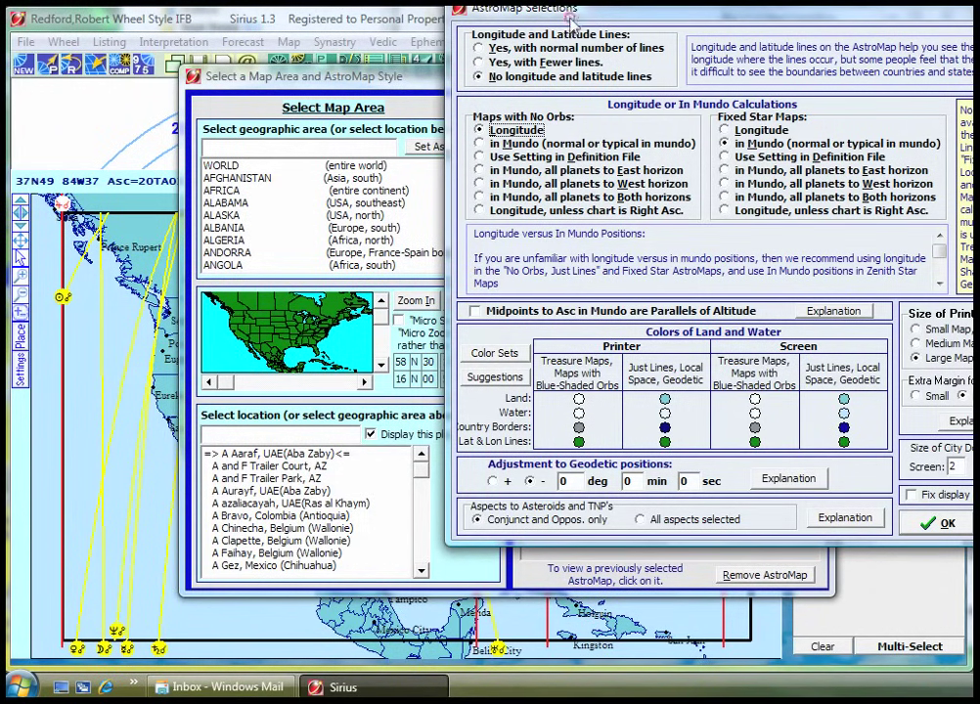
pyautogui.moveTo(450, 10); pyautogui.dragTo(307, 85)
pyautogui.moveTo(415, 96); pyautogui.dragTo(419, 74)
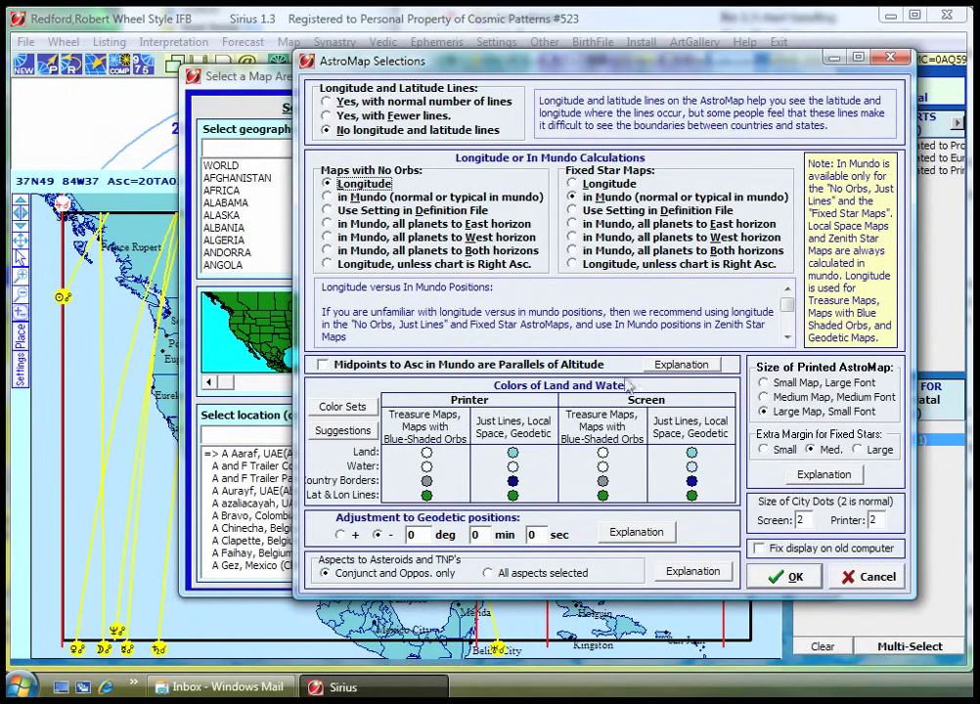
pyautogui.click(789, 577)
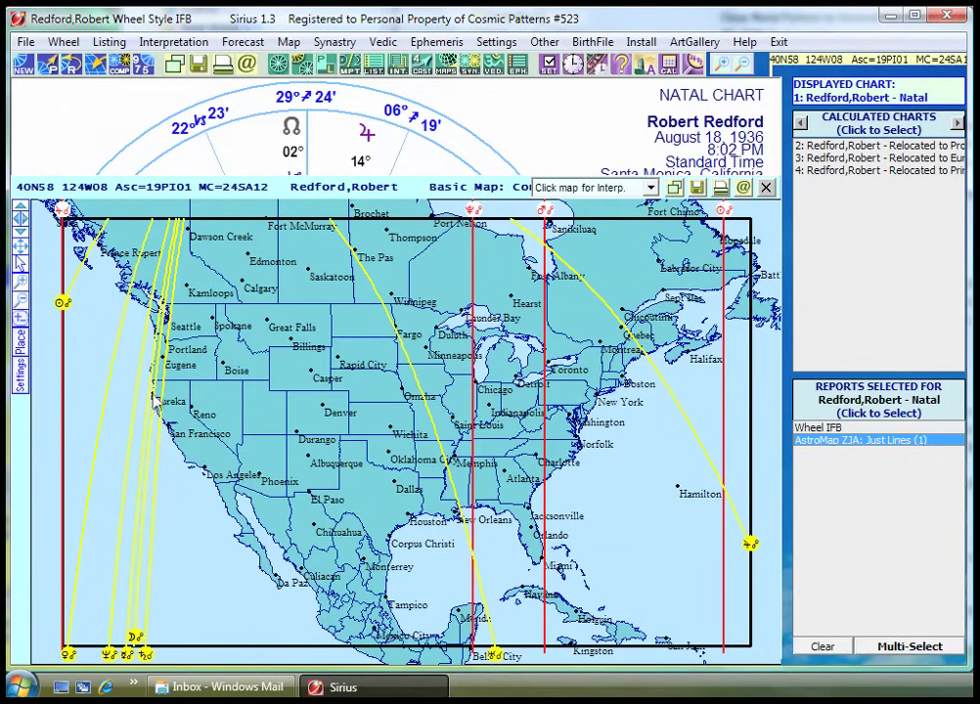
# - Compare the natal wheel and AstroMap with the wheel relocated to Eureka, California, ending on the natal wheel
pyautogui.click(508, 132)
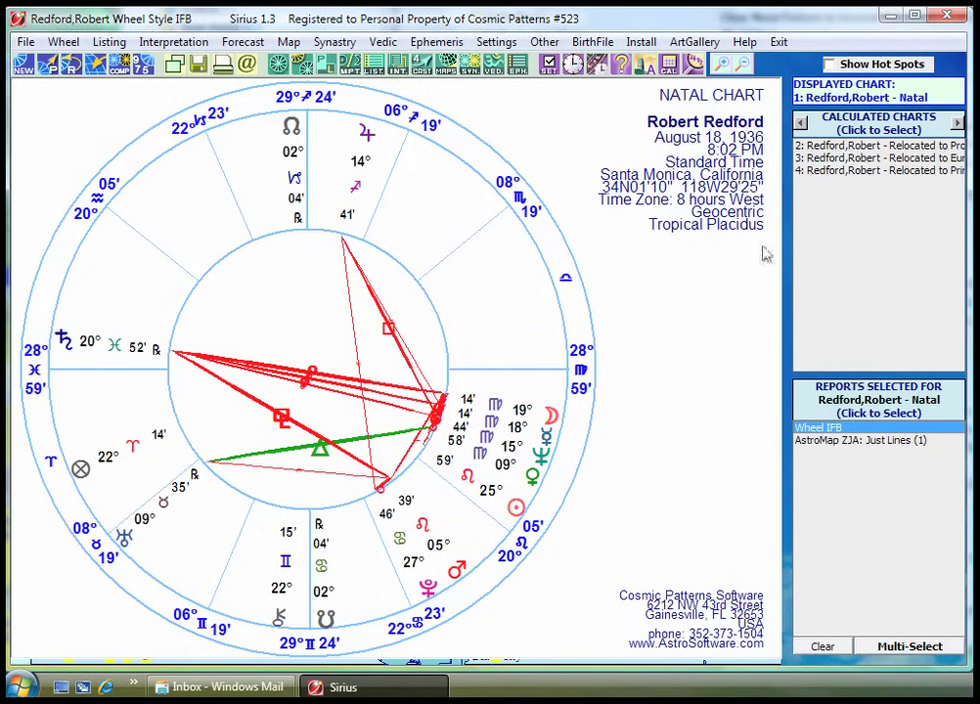
pyautogui.click(866, 159)
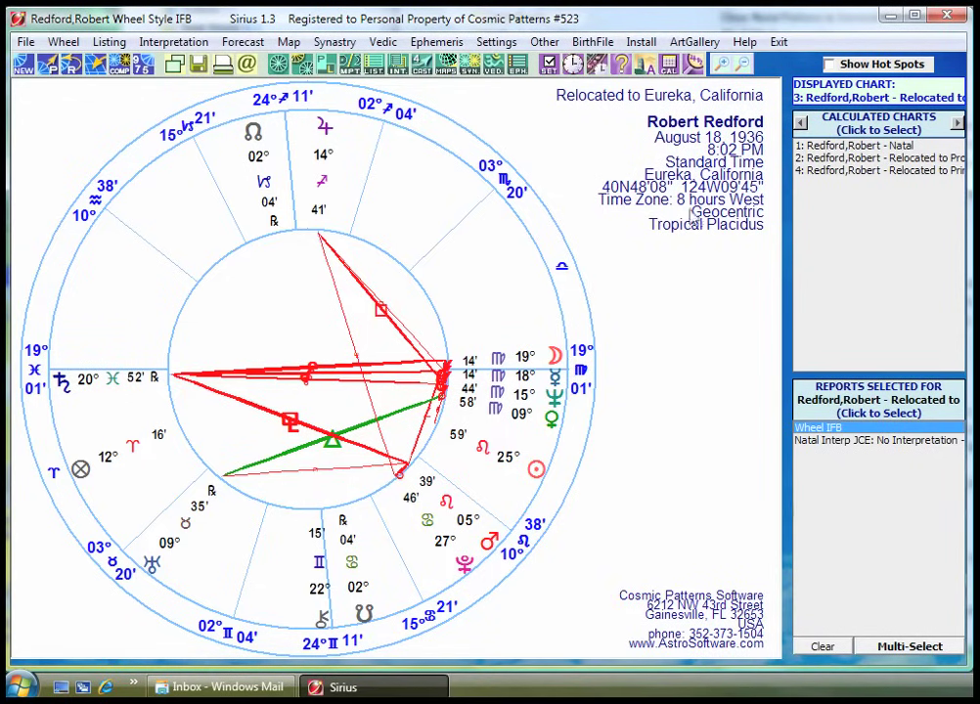
pyautogui.click(849, 144)
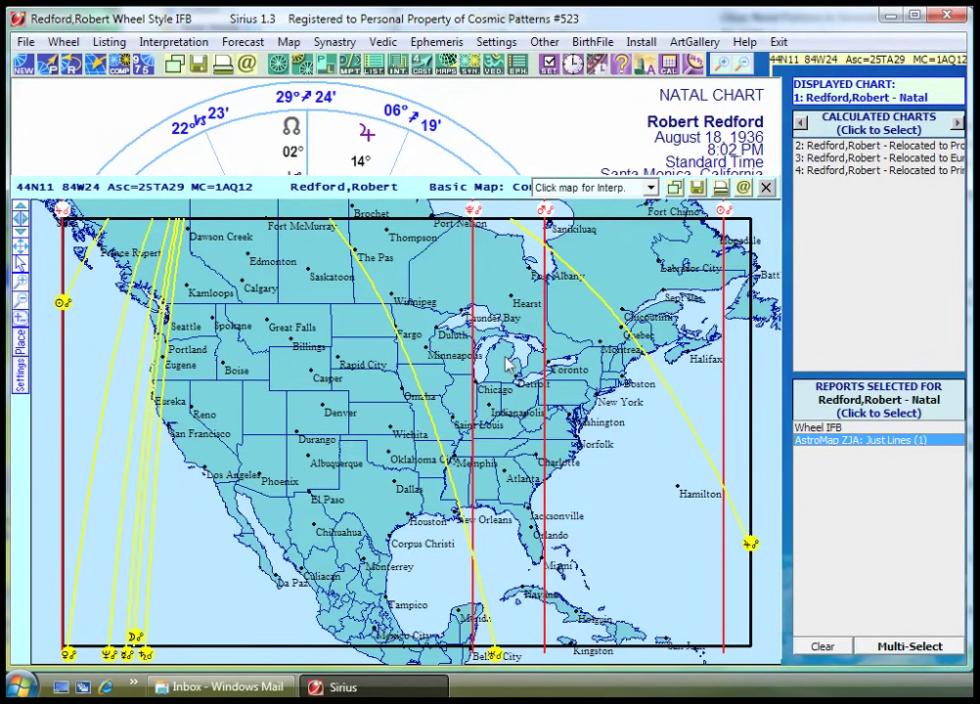
pyautogui.click(518, 140)
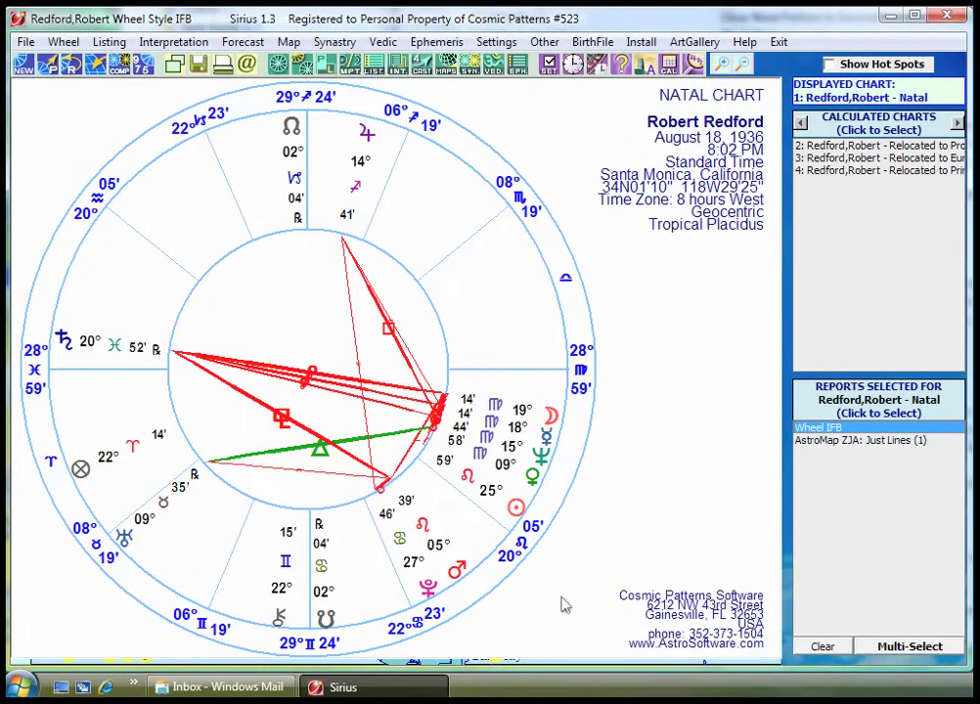
# - Redisplay the natal Just Lines AstroMap with maps with no orbs calculated in Mundo (normal or typical in mundo)
pyautogui.click(840, 442)
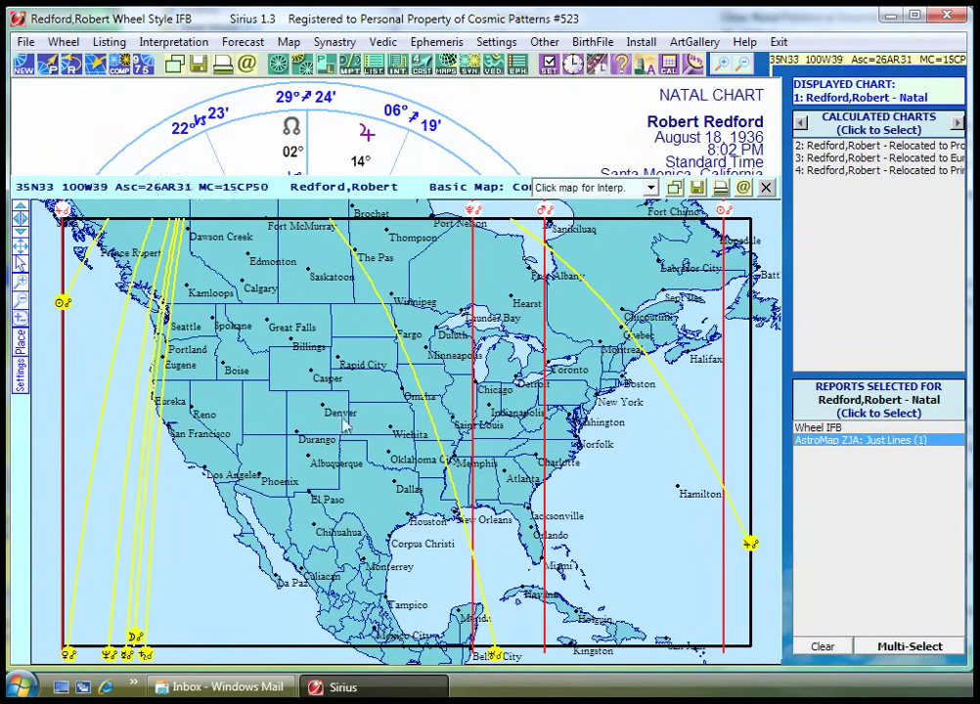
pyautogui.doubleClick(347, 385)
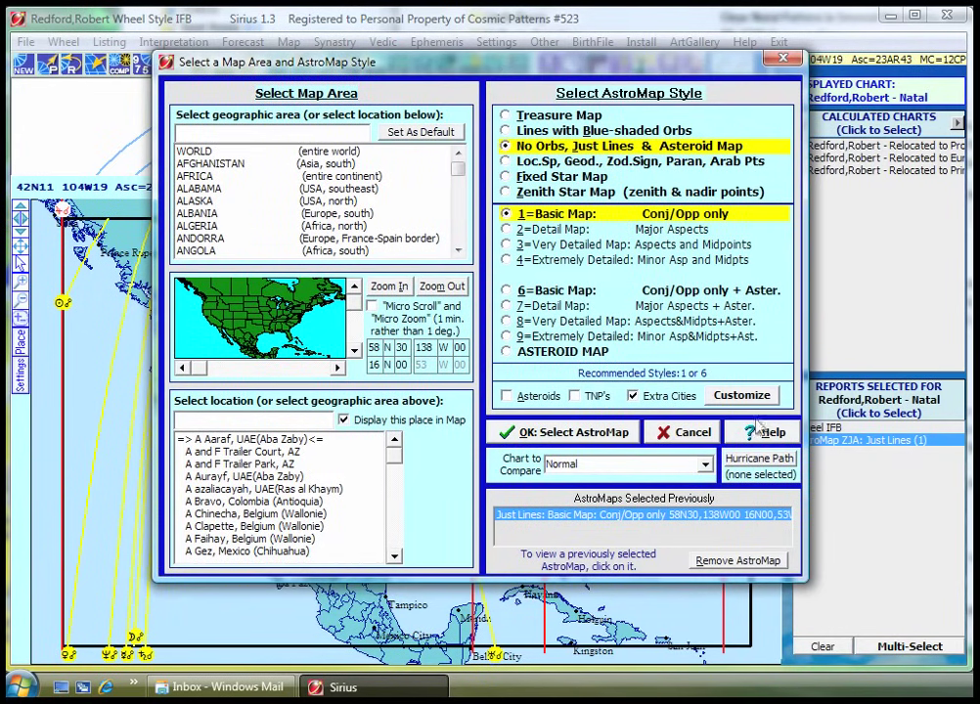
pyautogui.click(742, 395)
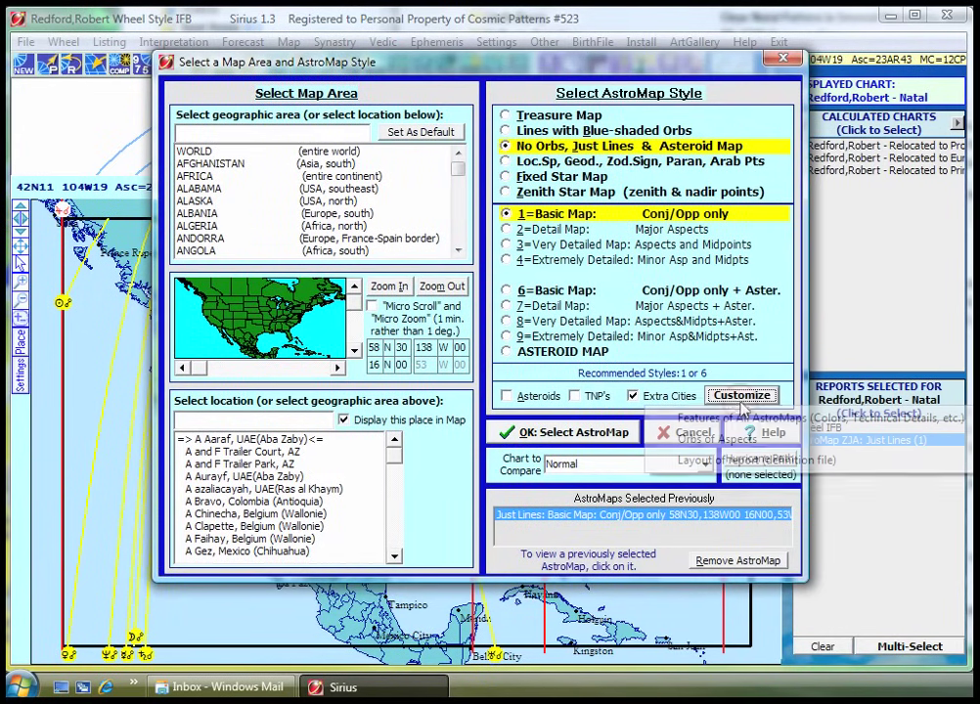
pyautogui.click(743, 416)
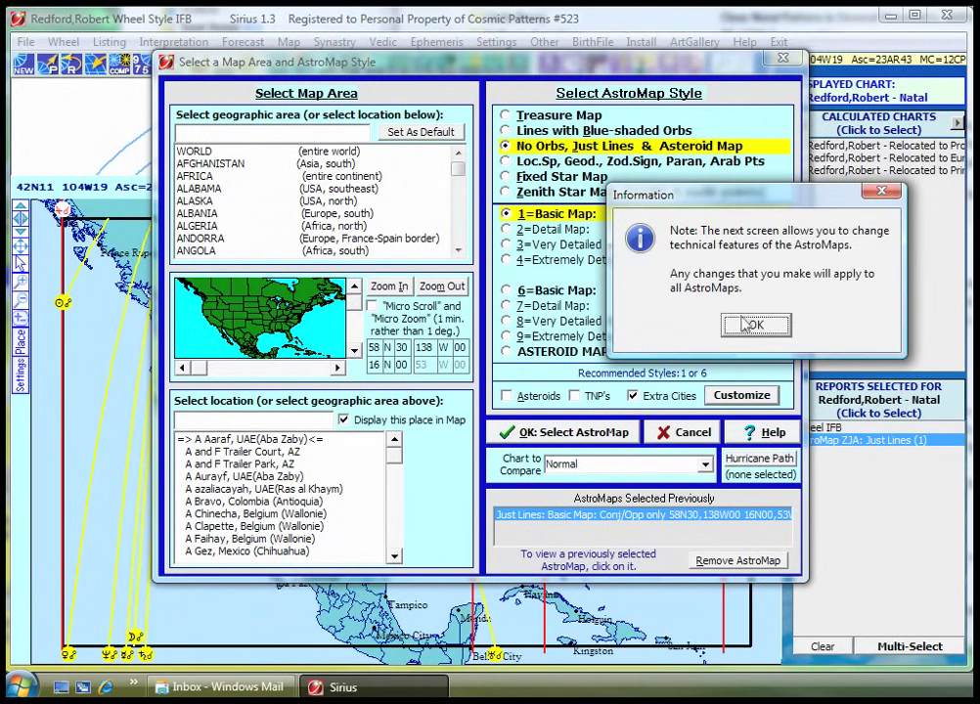
pyautogui.press('Return')
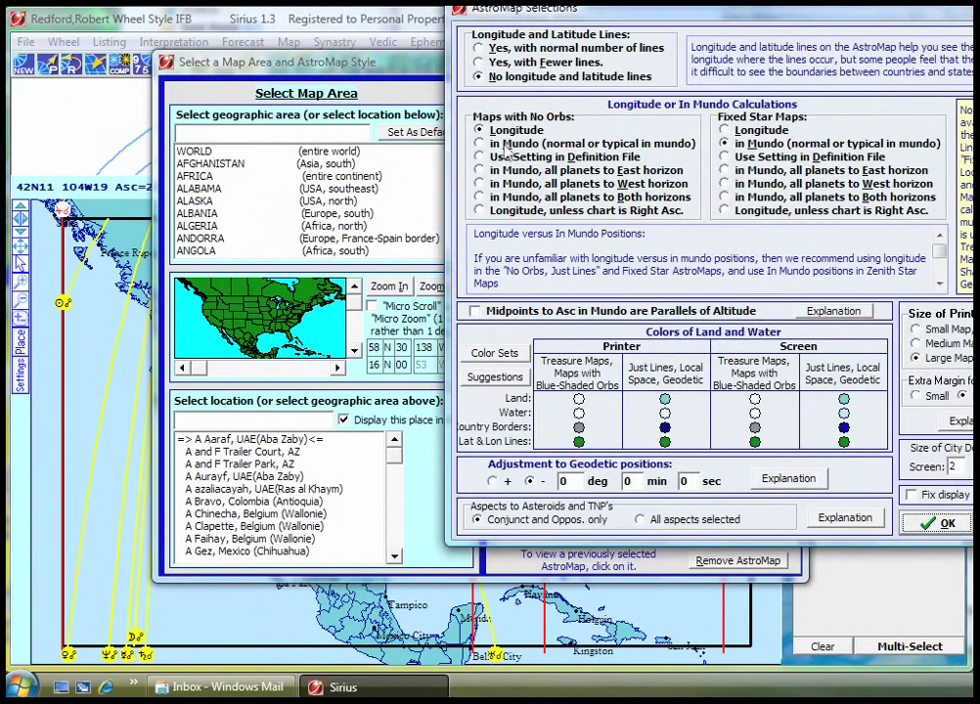
pyautogui.click(501, 144)
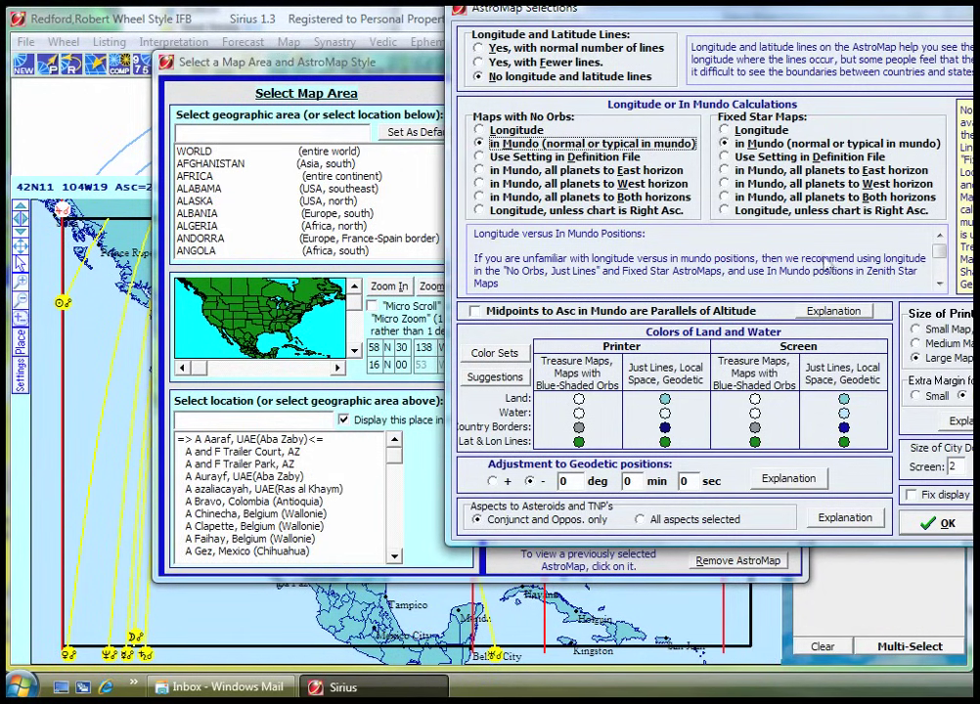
pyautogui.moveTo(620, 12); pyautogui.dragTo(548, 87)
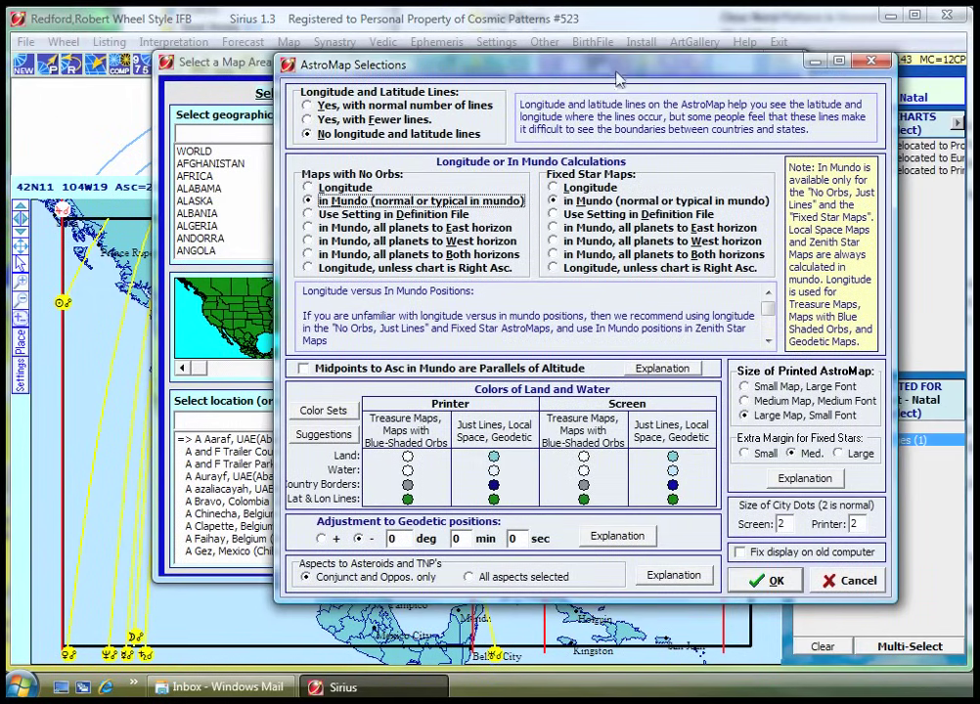
pyautogui.click(773, 582)
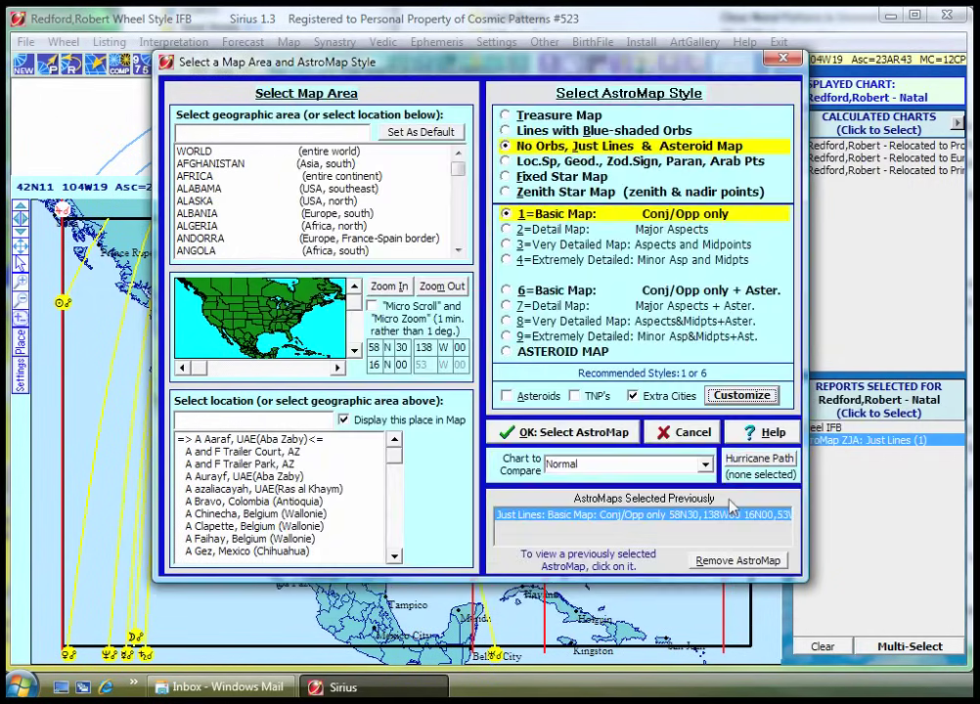
pyautogui.press('Return')
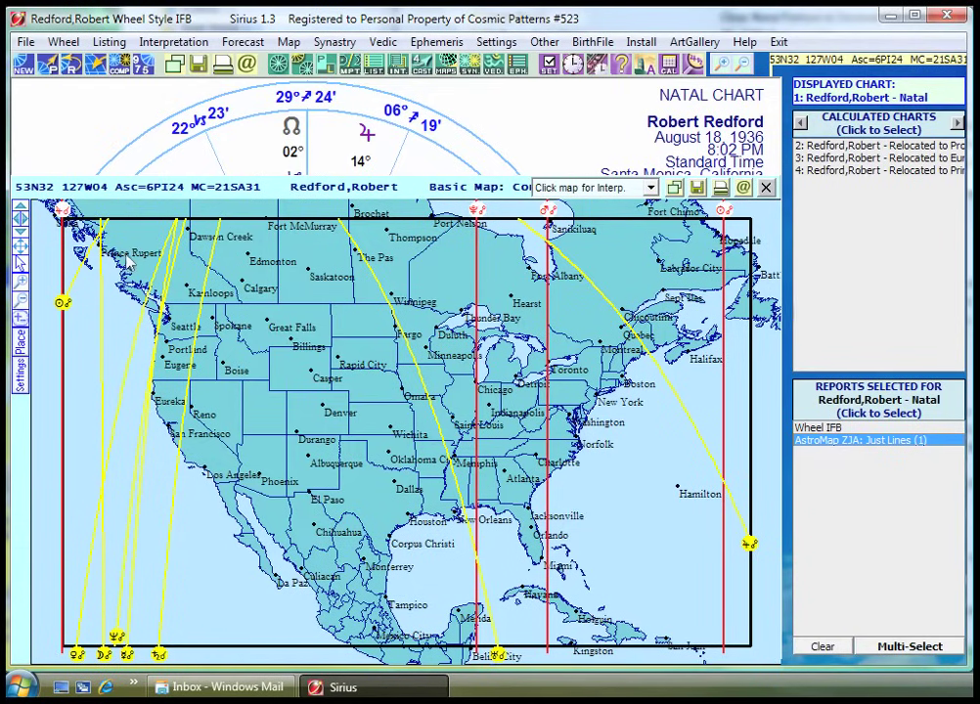
# - Display the chart relocated to Prince Rupert, Canada, and open its Sky Map in Kepler Workshop
pyautogui.click(849, 171)
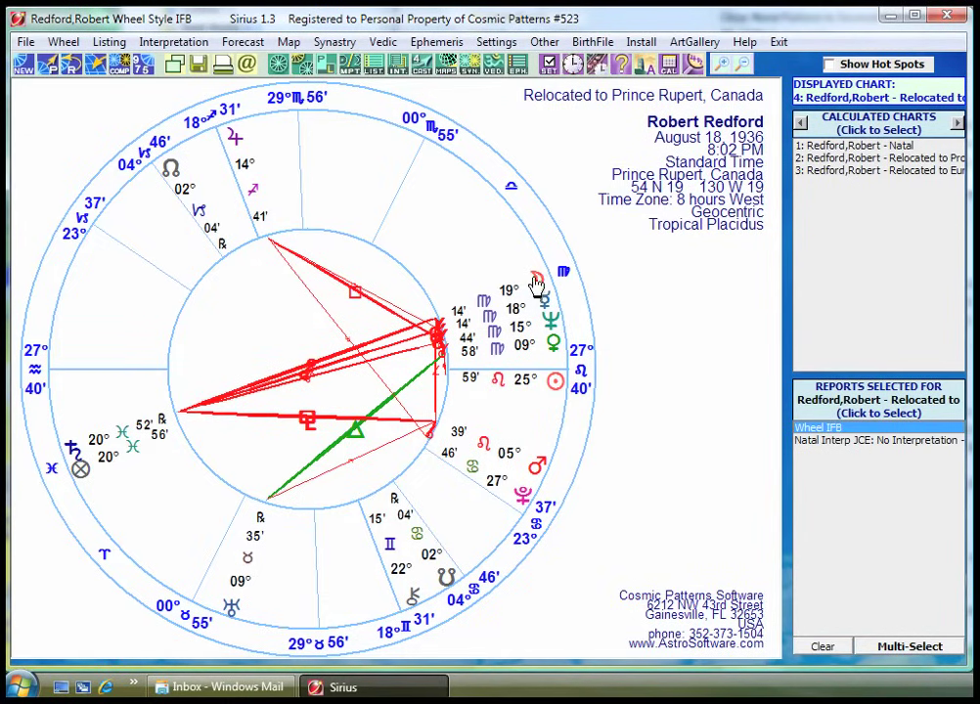
pyautogui.click(447, 69)
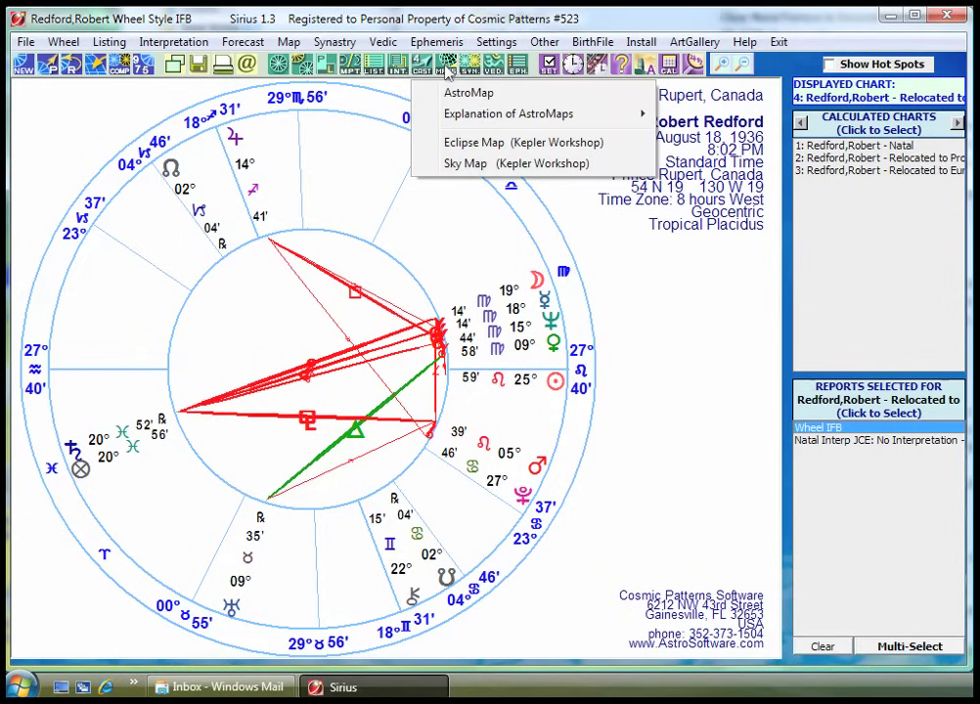
pyautogui.click(467, 166)
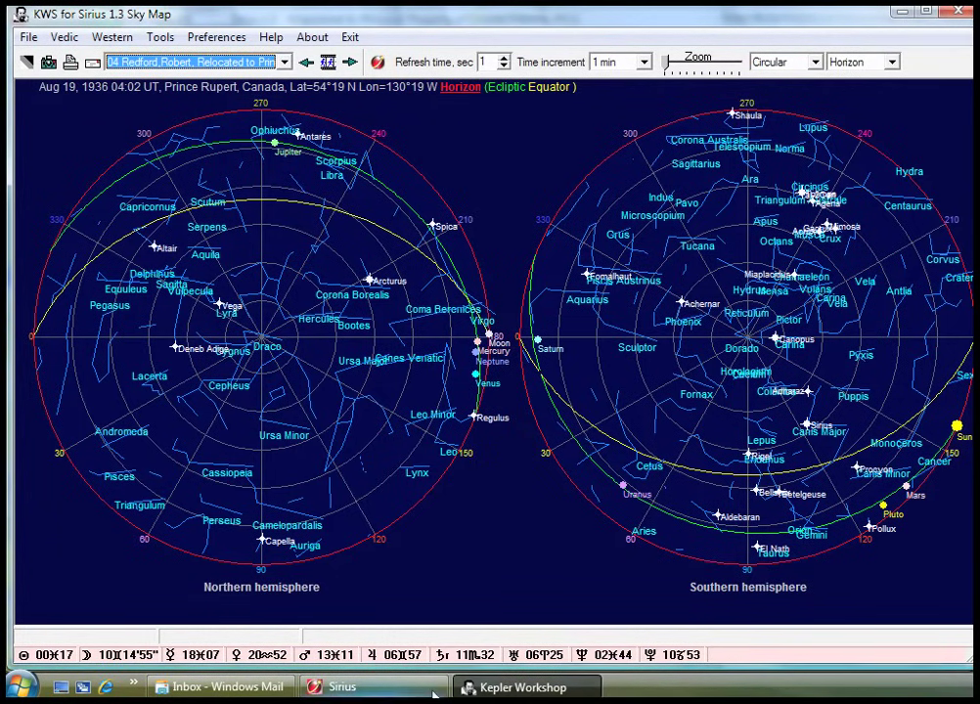
# - Compare planet positions between the Kepler Workshop sky map and the Prince Rupert wheel in Sirius, ending on the sky map
pyautogui.moveTo(404, 692)
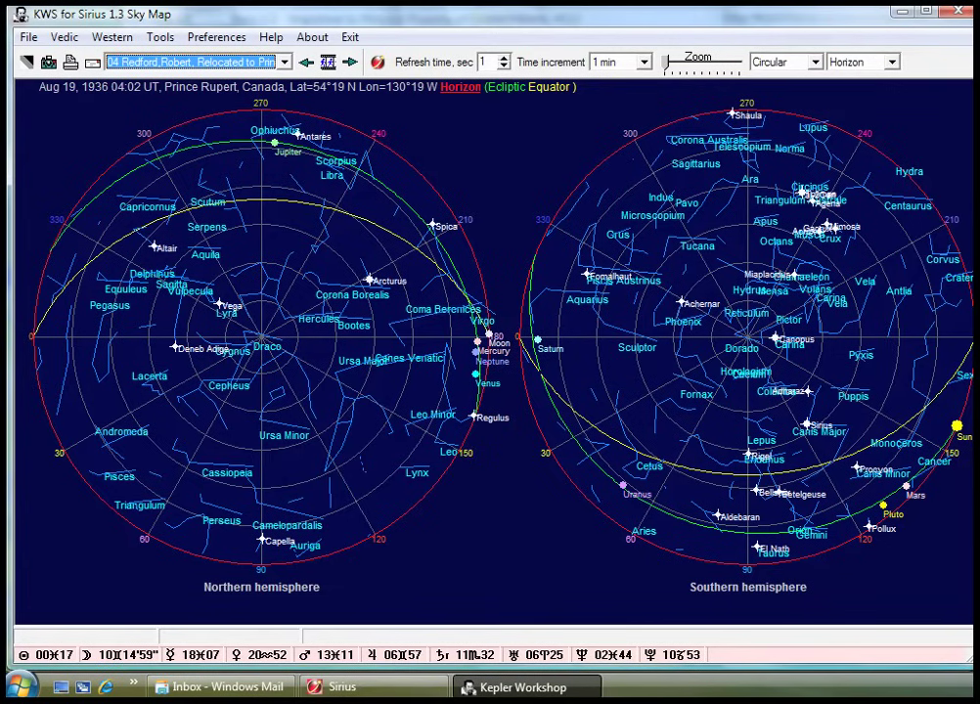
pyautogui.moveTo(238, 692)
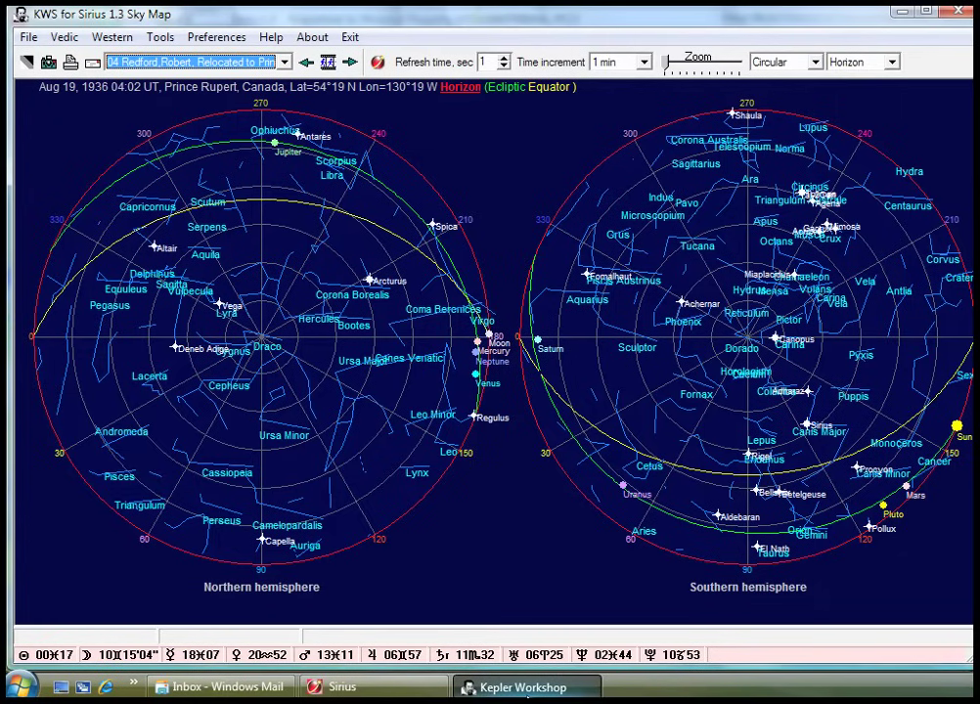
pyautogui.moveTo(528, 687)
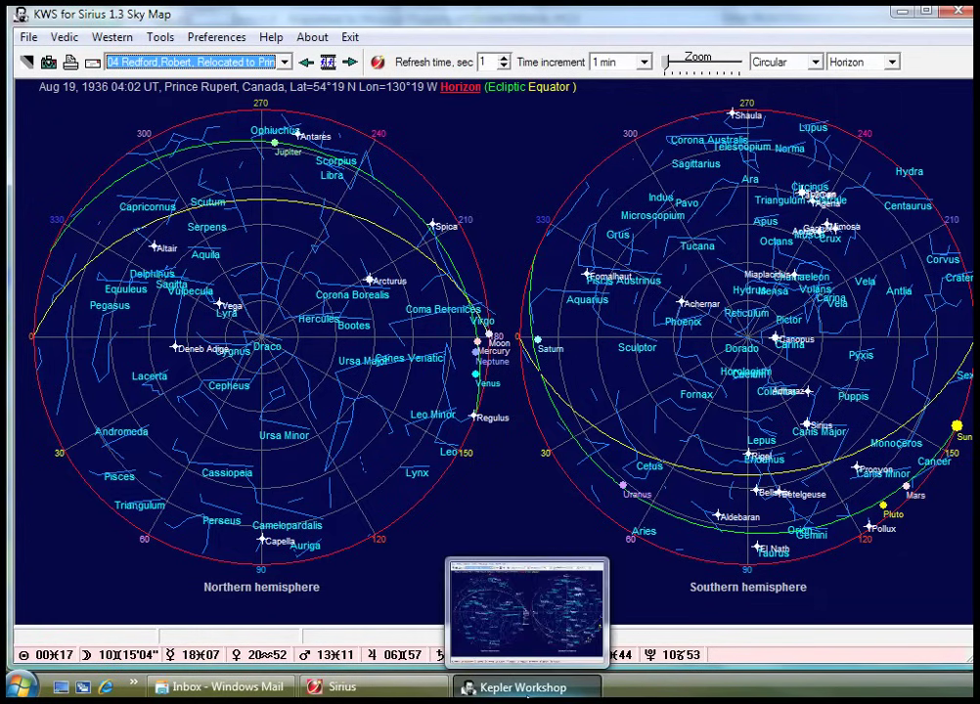
pyautogui.click(410, 691)
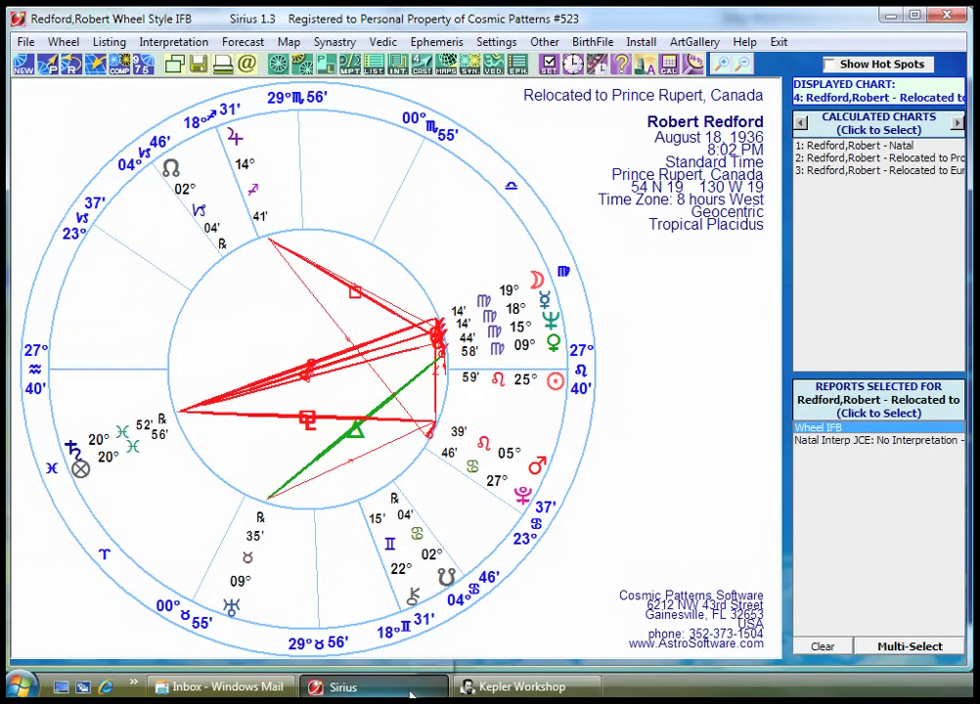
pyautogui.click(510, 691)
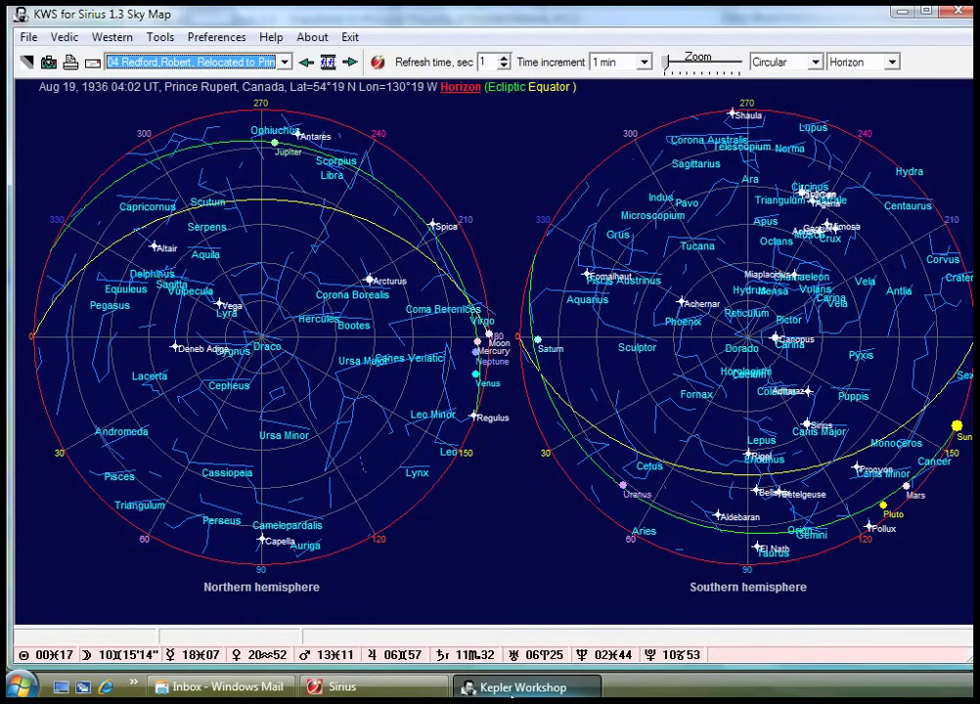
pyautogui.moveTo(512, 695)
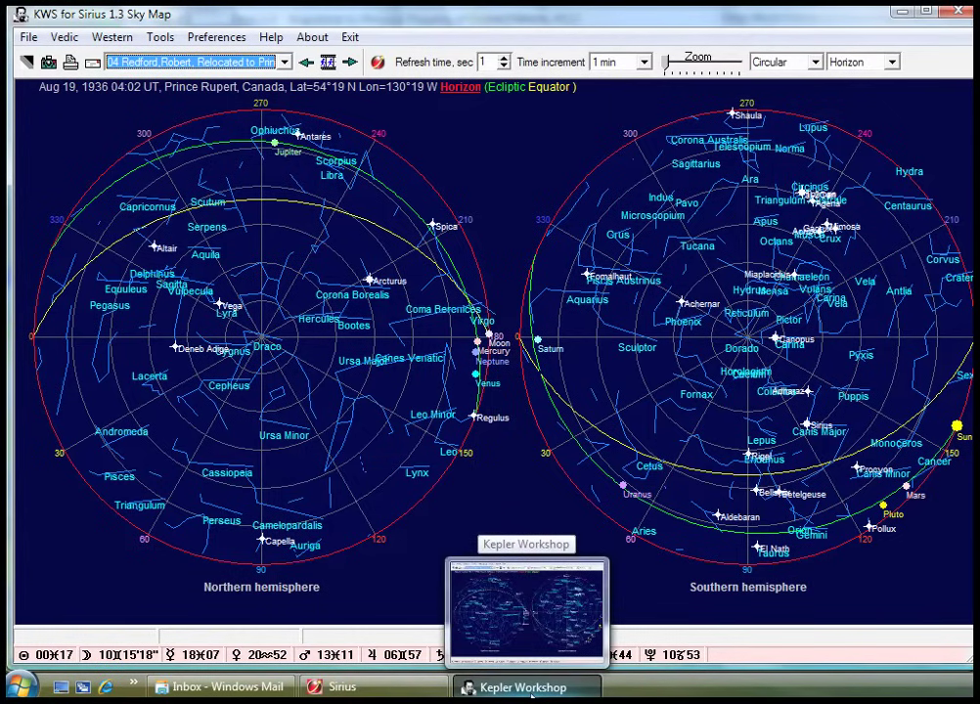
pyautogui.click(423, 692)
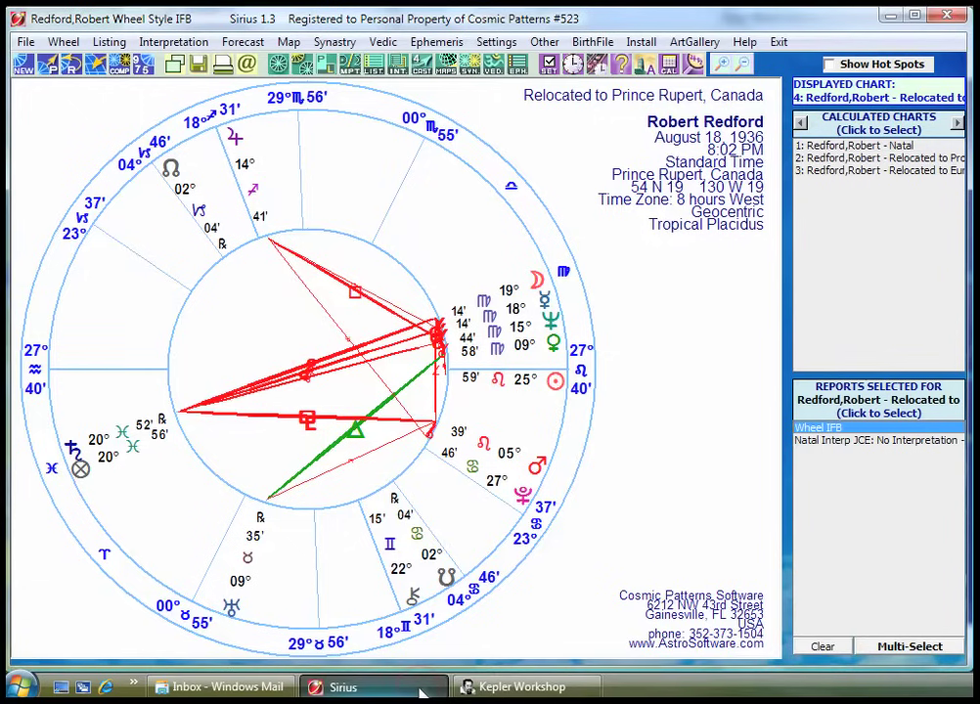
pyautogui.click(509, 690)
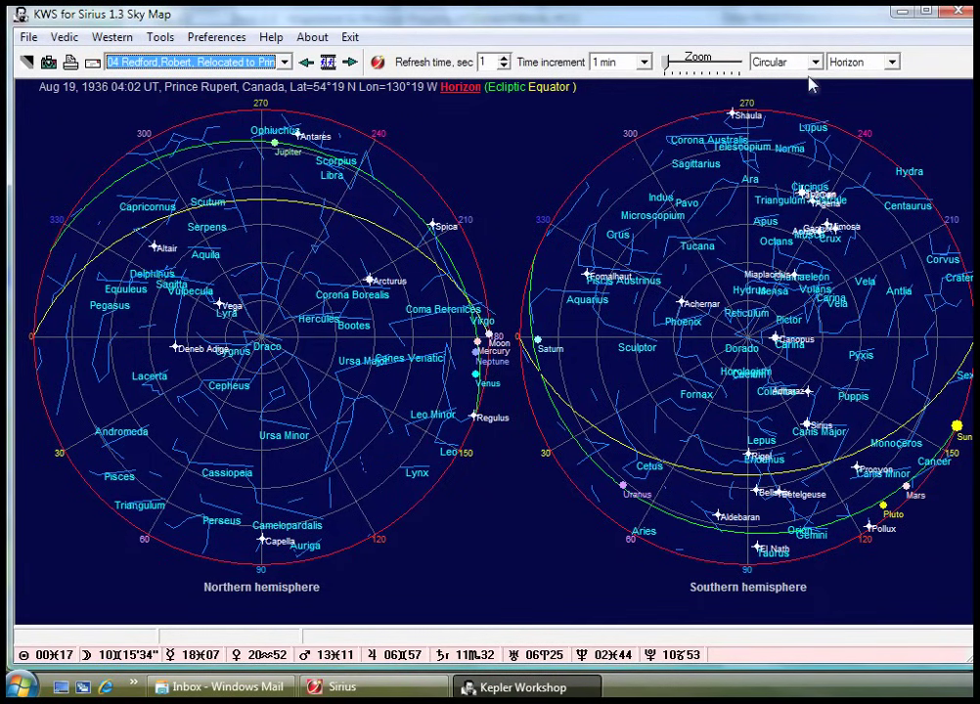
# - Compare the Prince Rupert sky map in Ecliptic and Horizon coordinates, ending on the Horizon view
pyautogui.click(891, 62)
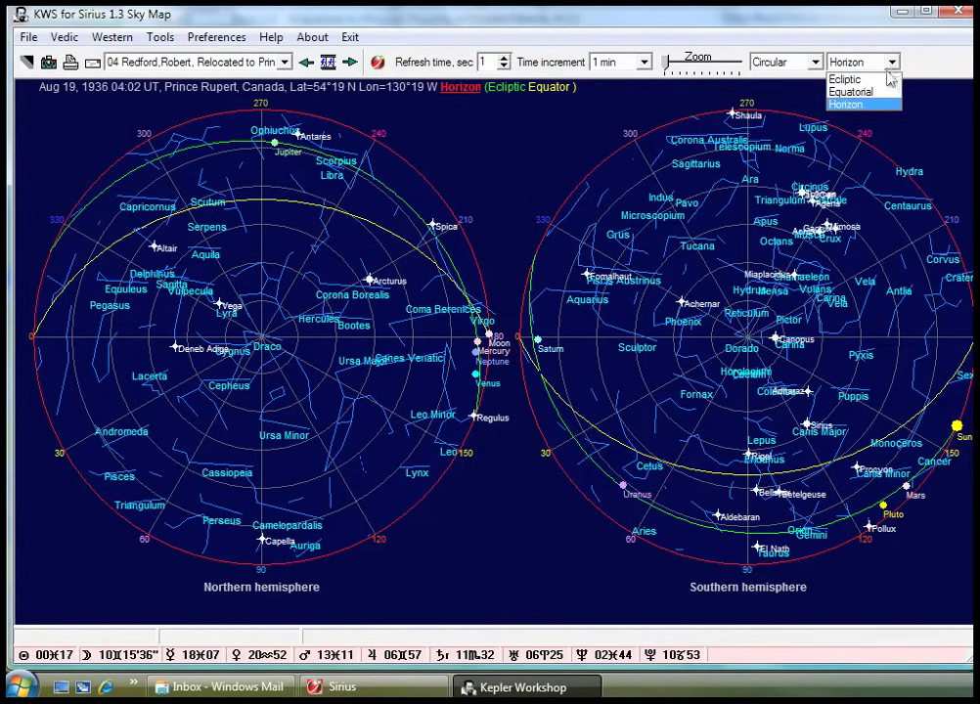
pyautogui.click(874, 105)
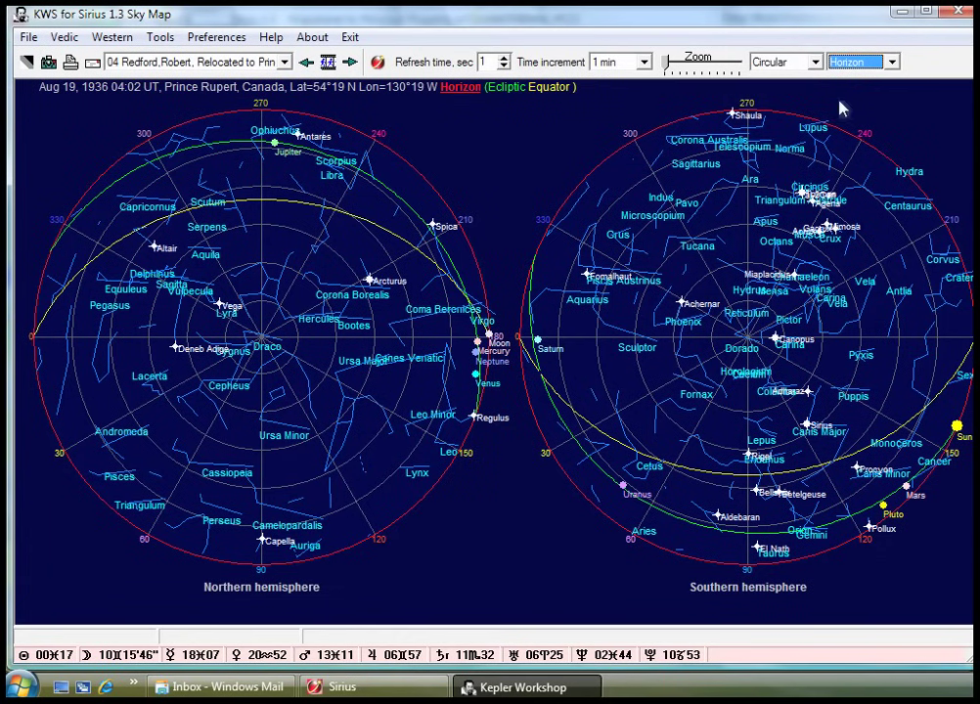
pyautogui.click(891, 65)
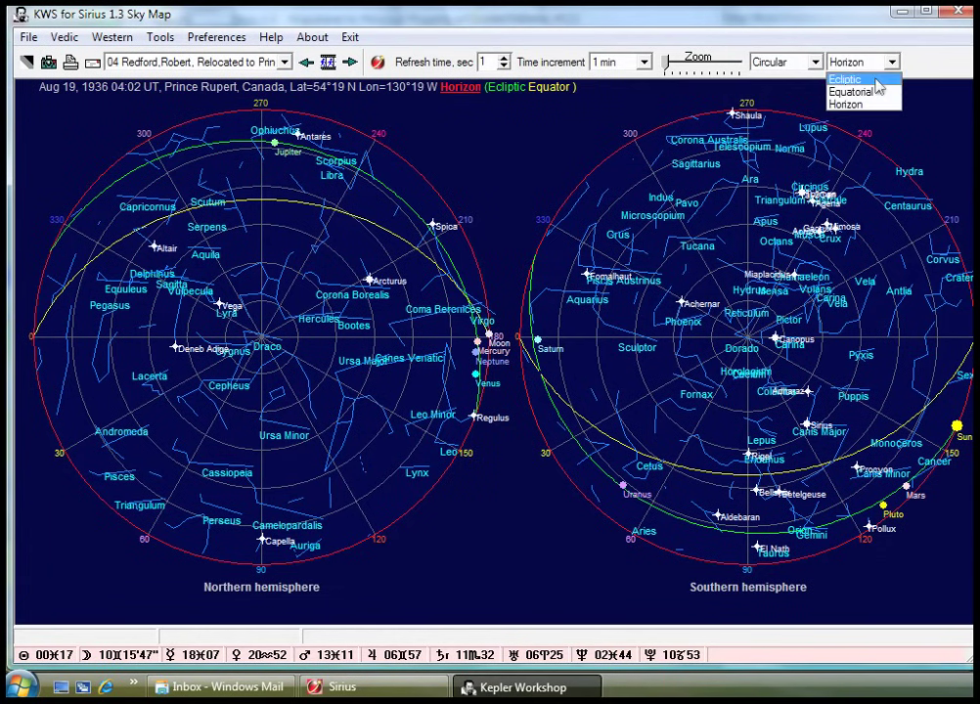
pyautogui.click(875, 79)
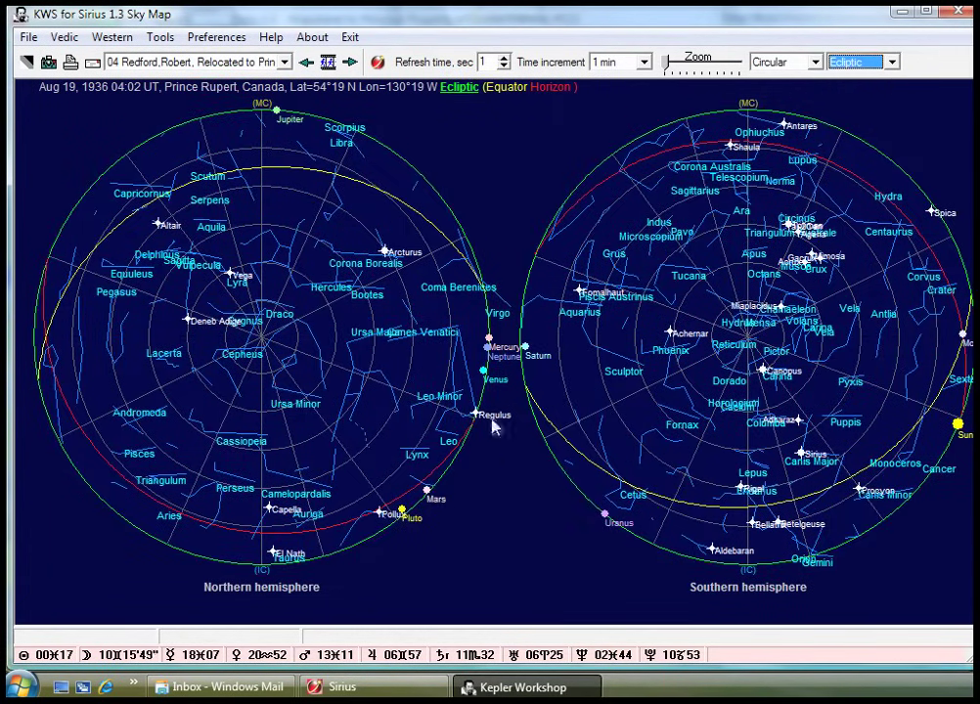
pyautogui.click(891, 62)
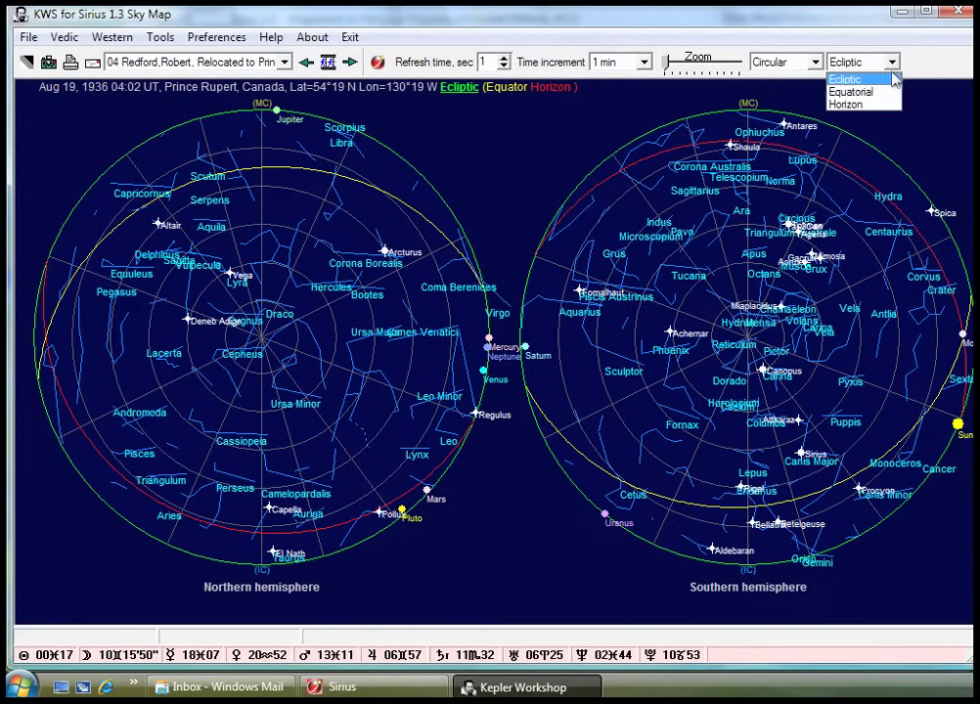
pyautogui.click(868, 105)
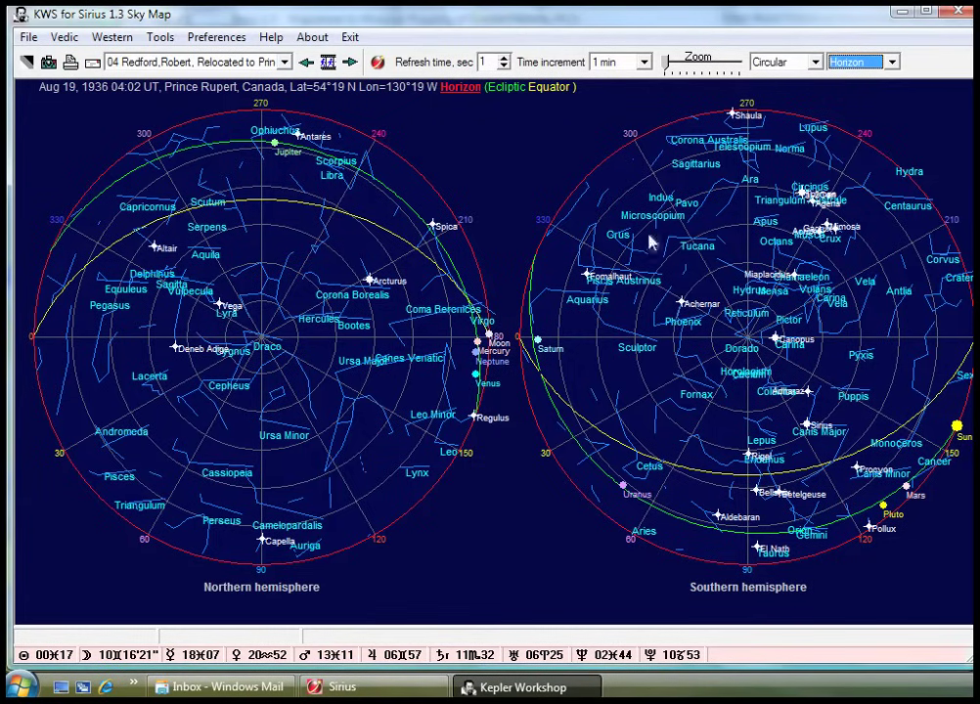
# - Step the sky map back in 1 min increments to 03:59 UT to examine the Sun's position relative to the horizon
pyautogui.click(308, 65)
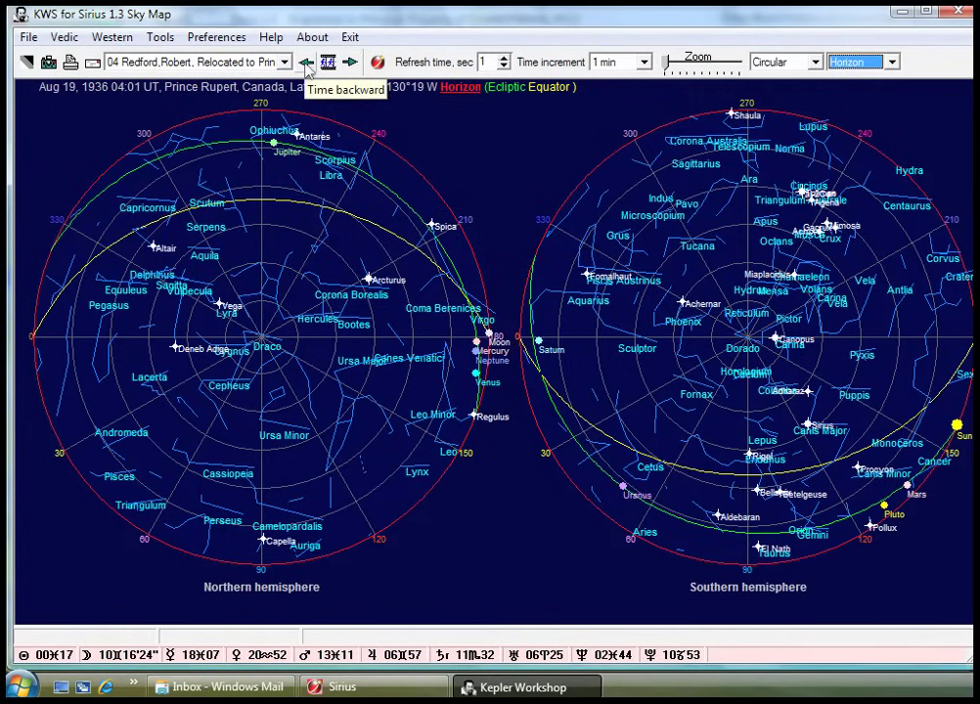
pyautogui.click(308, 64)
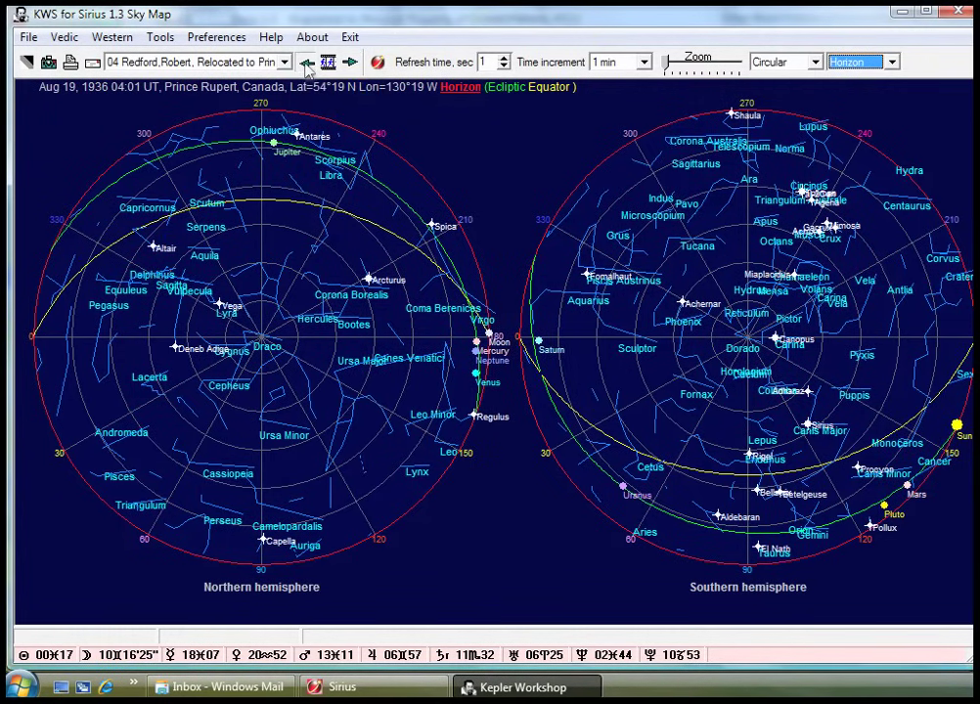
pyautogui.click(308, 65)
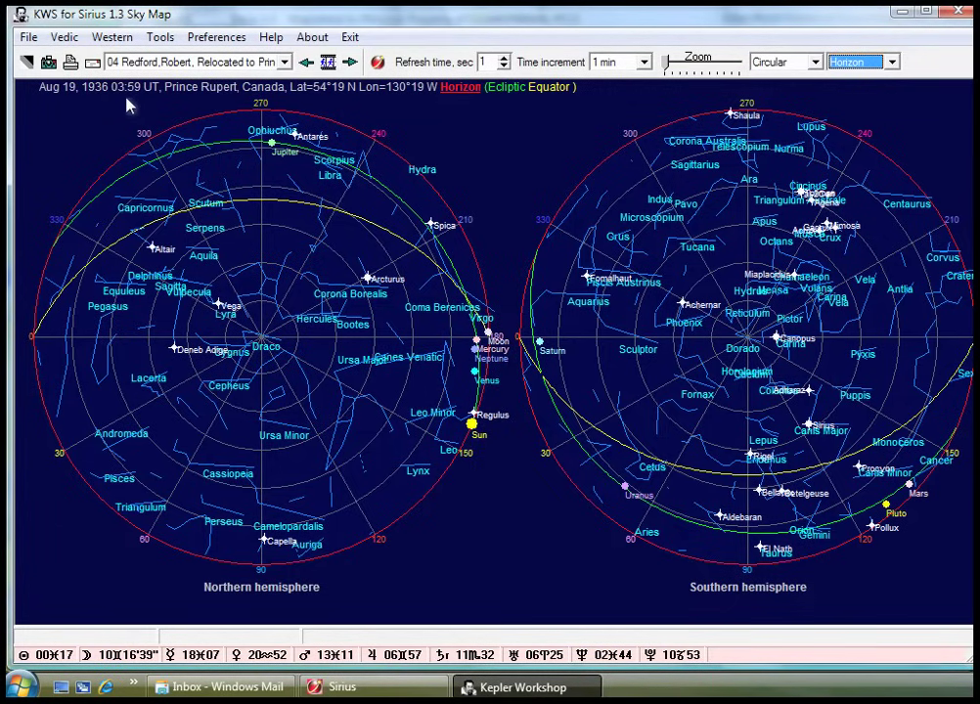
# - Advance the sky map in 1 min increments to 04:16 UT to follow the planets' movement across the horizon
pyautogui.click(350, 62)
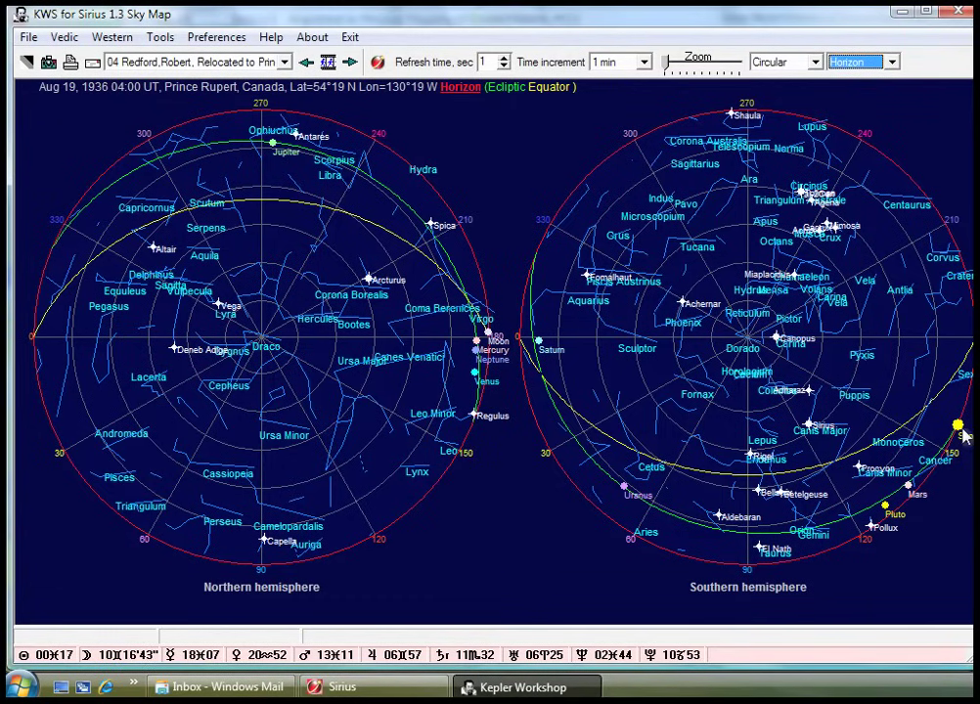
pyautogui.click(351, 62)
pyautogui.click(350, 62)
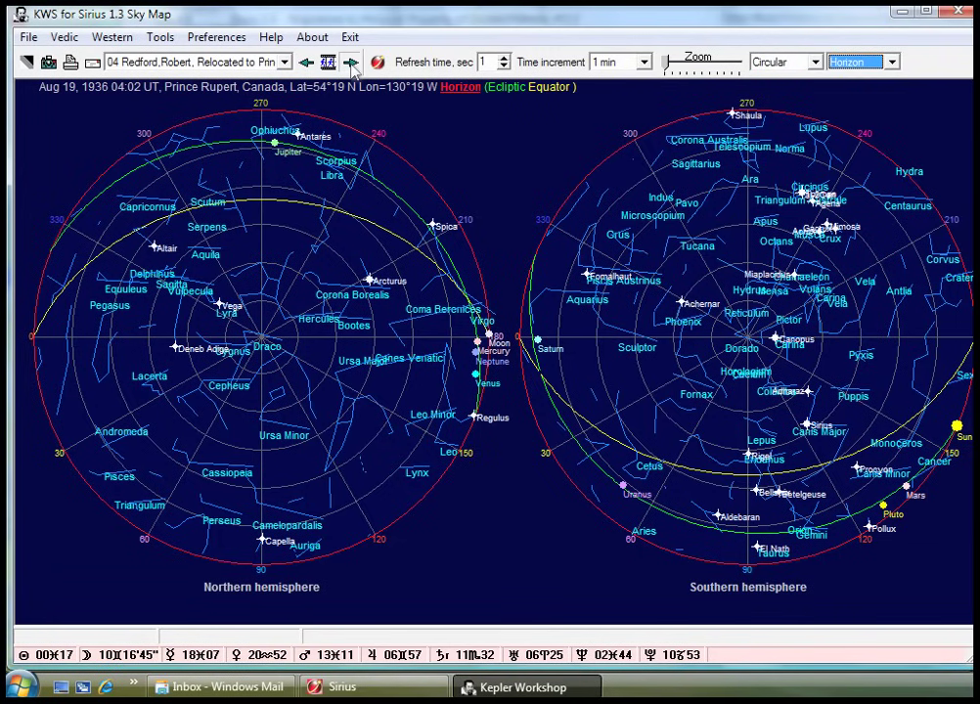
pyautogui.click(351, 62)
pyautogui.click(350, 61)
pyautogui.click(351, 61)
pyautogui.click(350, 61)
pyautogui.click(350, 62)
pyautogui.click(350, 61)
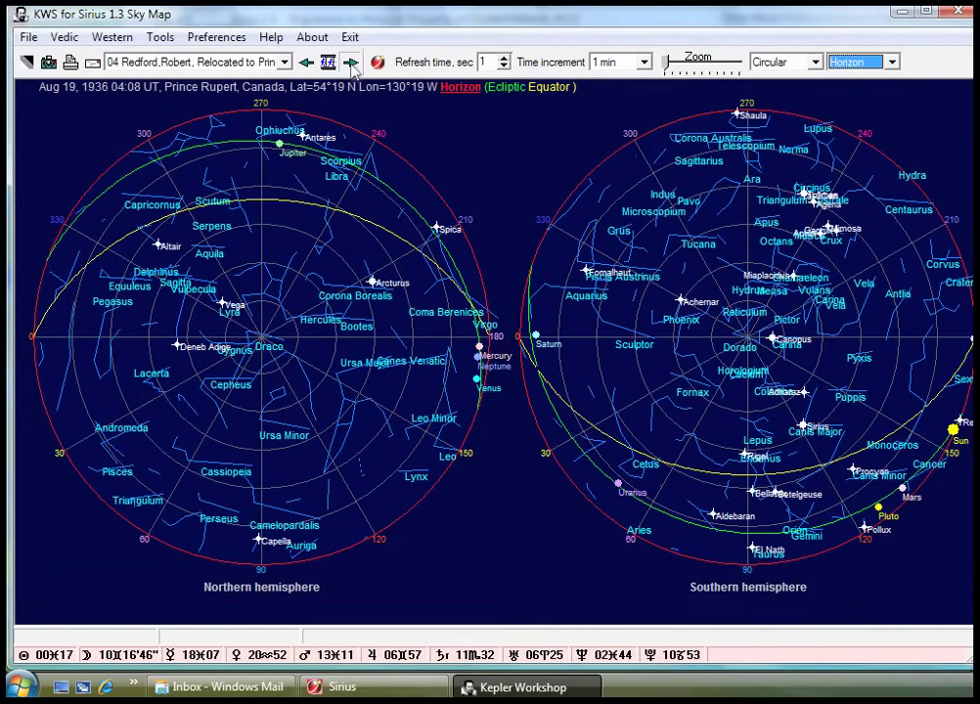
pyautogui.click(351, 62)
pyautogui.click(351, 61)
pyautogui.click(350, 62)
pyautogui.click(350, 62)
pyautogui.click(350, 62)
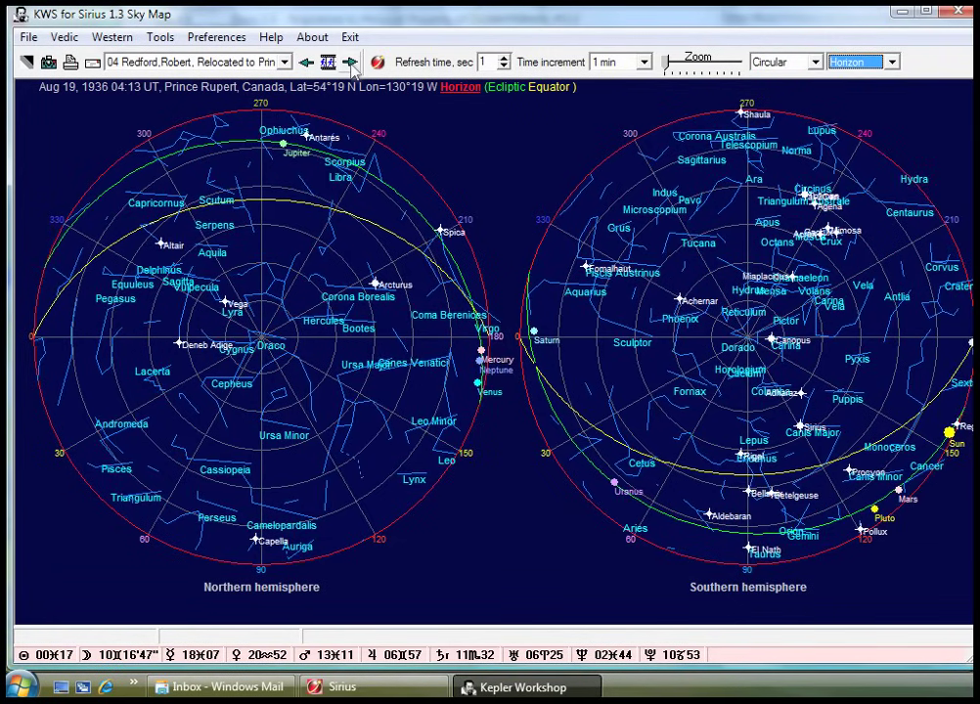
pyautogui.click(350, 62)
pyautogui.click(350, 62)
pyautogui.click(350, 61)
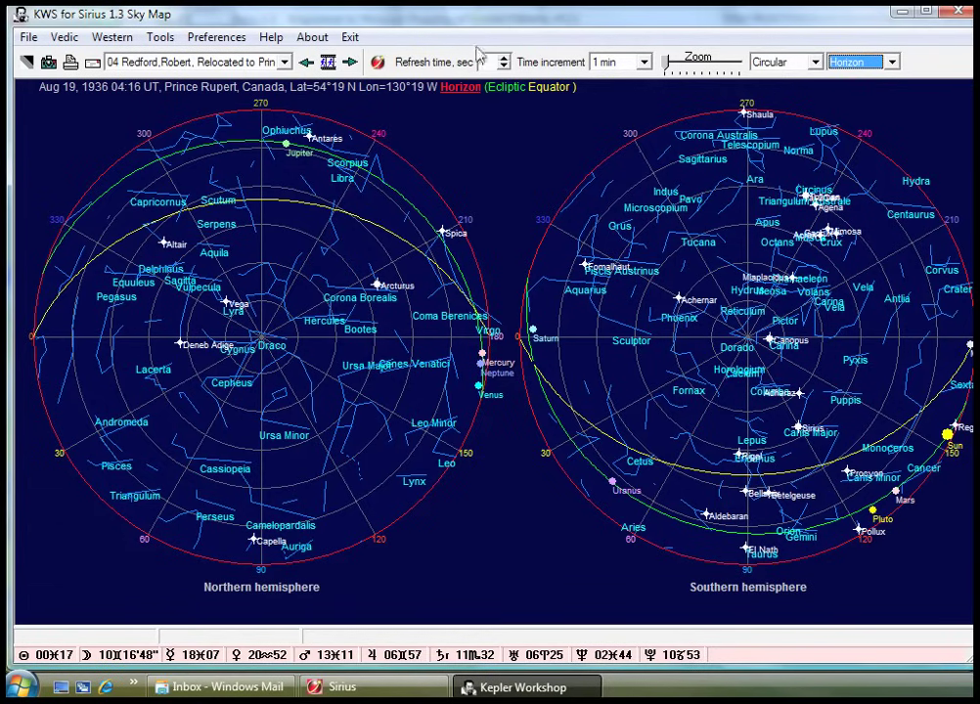
# - Set the time increment to 10 min and advance the sky map to 05:26 UT
pyautogui.click(503, 57)
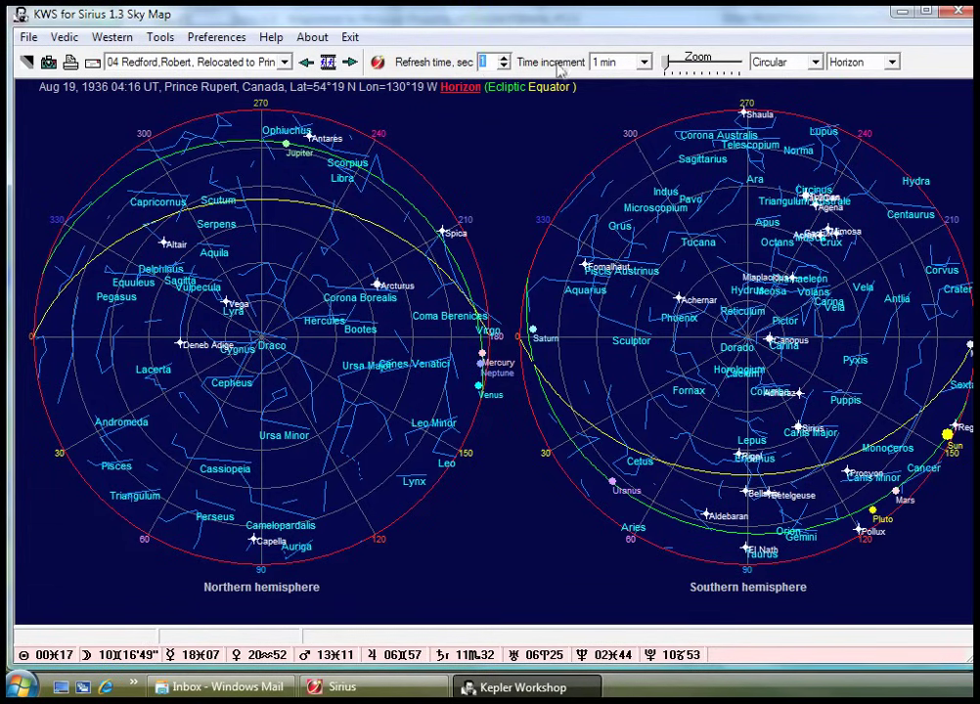
pyautogui.click(645, 63)
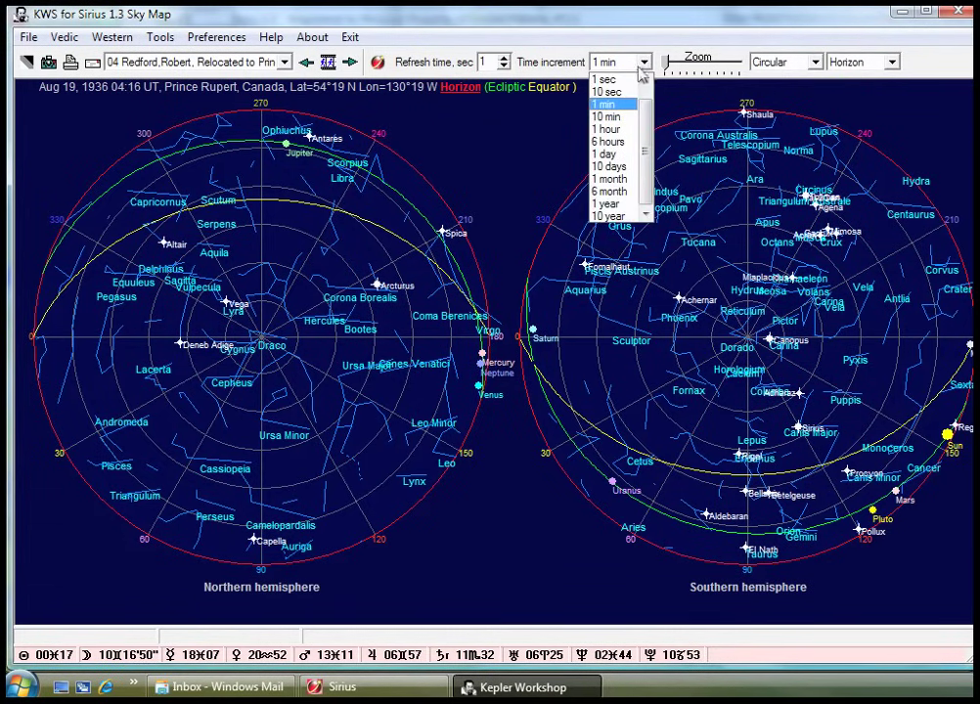
pyautogui.click(619, 119)
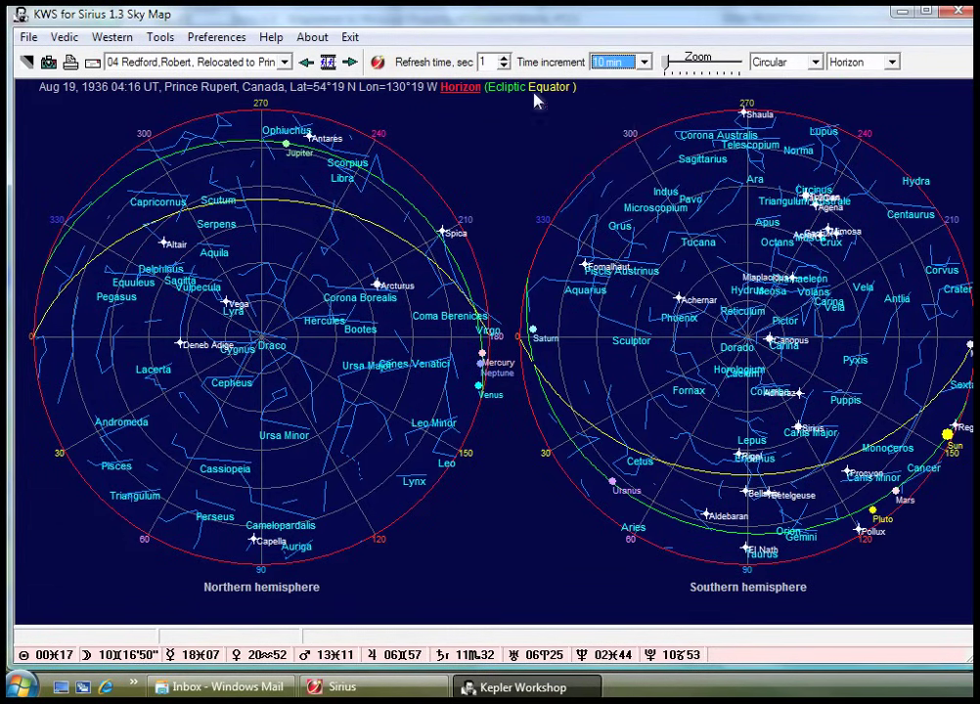
pyautogui.click(352, 65)
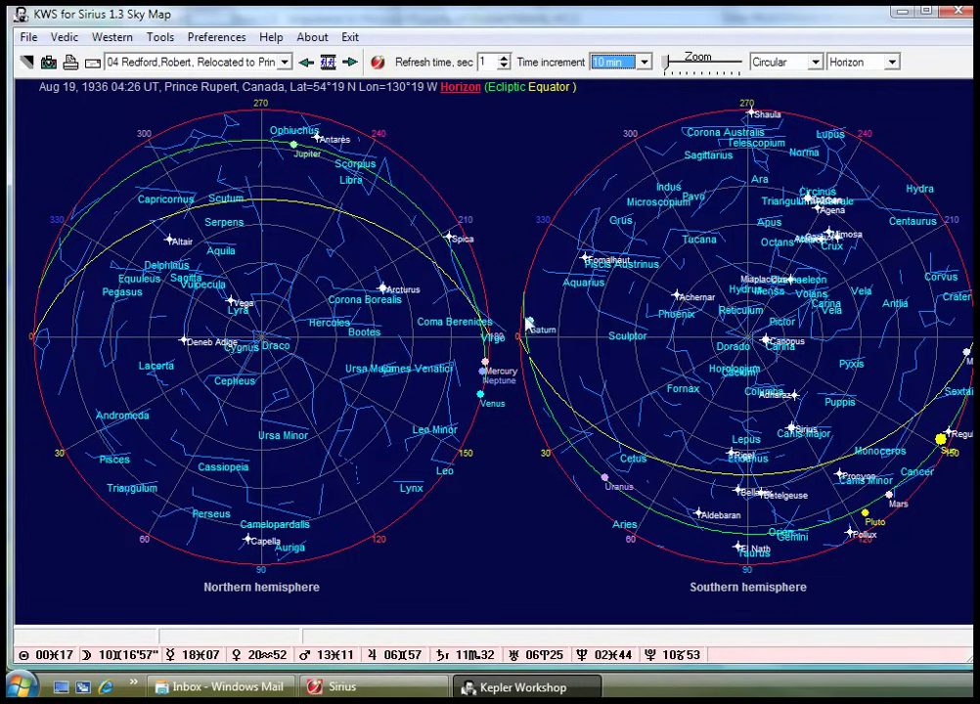
pyautogui.click(351, 62)
pyautogui.click(352, 63)
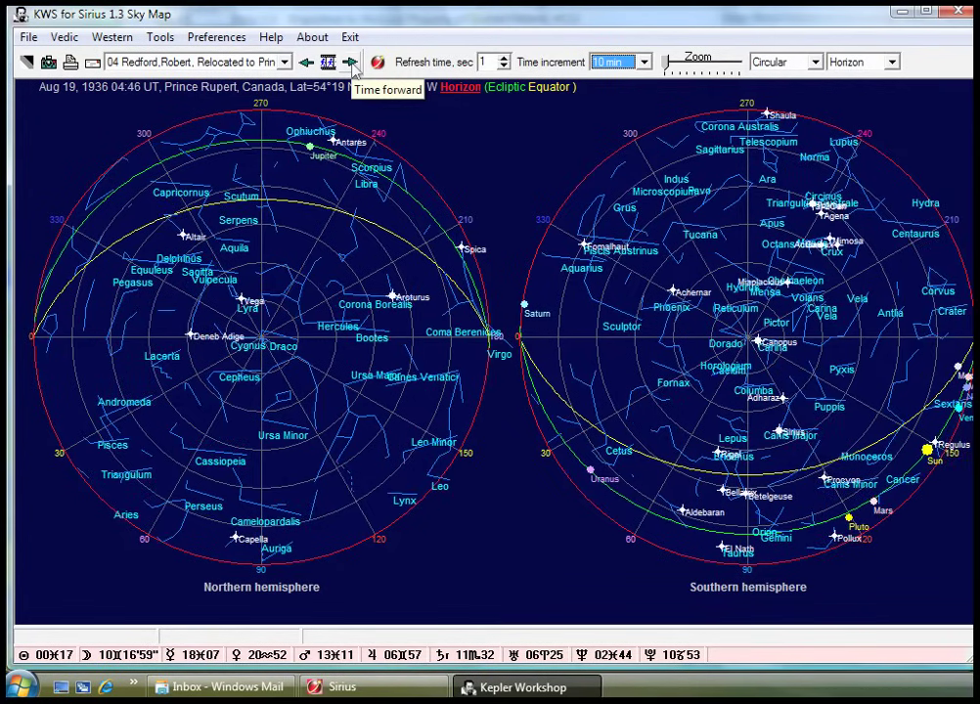
pyautogui.click(352, 63)
pyautogui.click(351, 63)
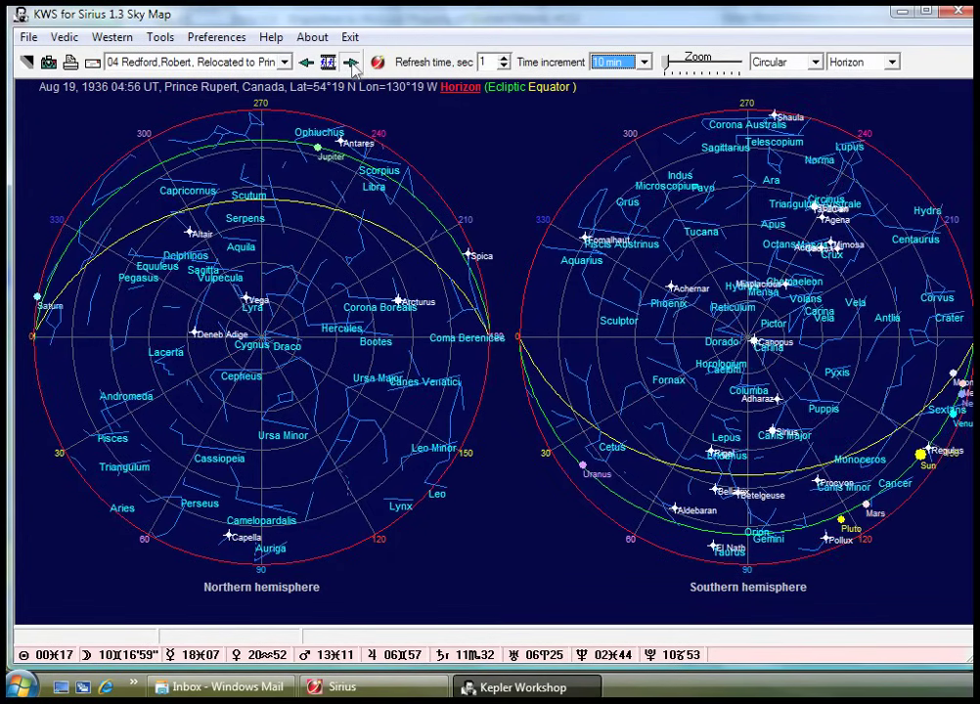
pyautogui.click(351, 62)
pyautogui.click(351, 63)
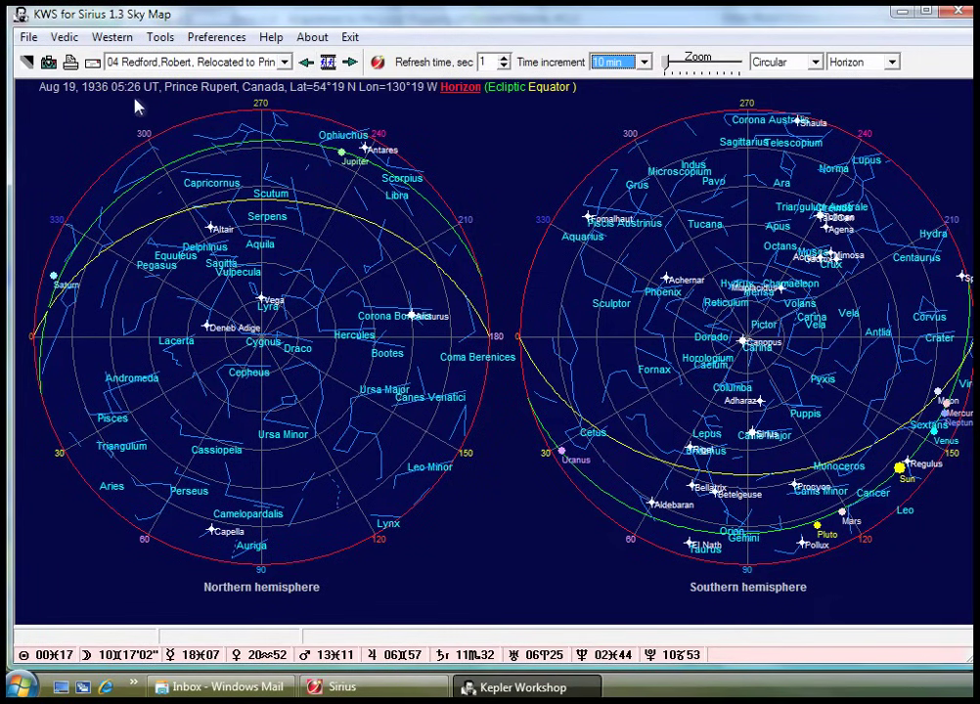
# - Move the sky map back to 04:02 UT and set the time increment to 1 min
pyautogui.click(306, 62)
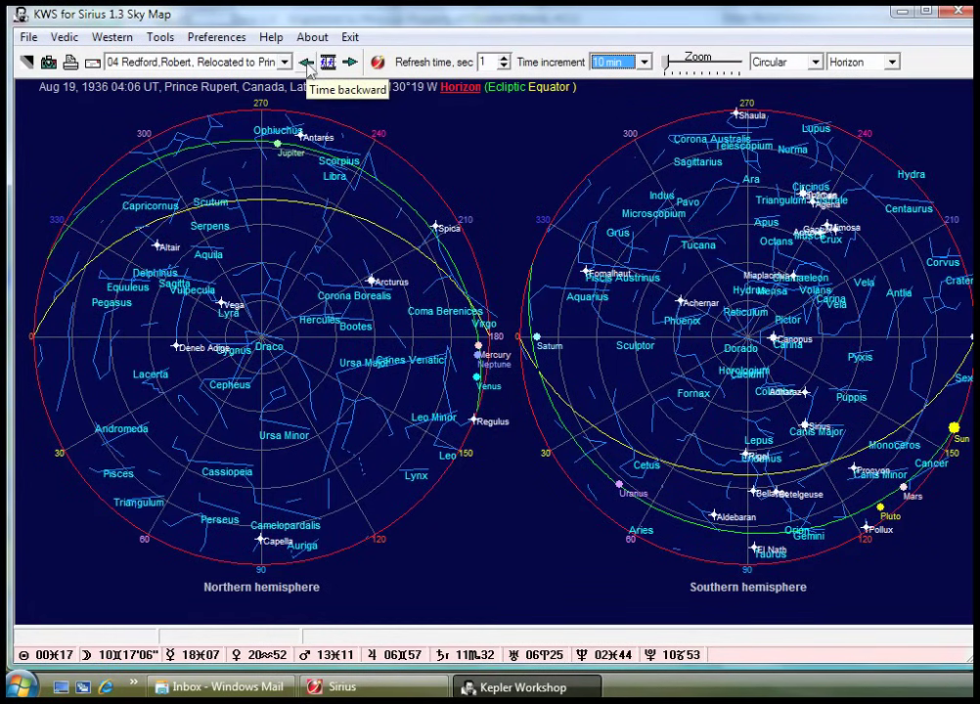
pyautogui.click(643, 62)
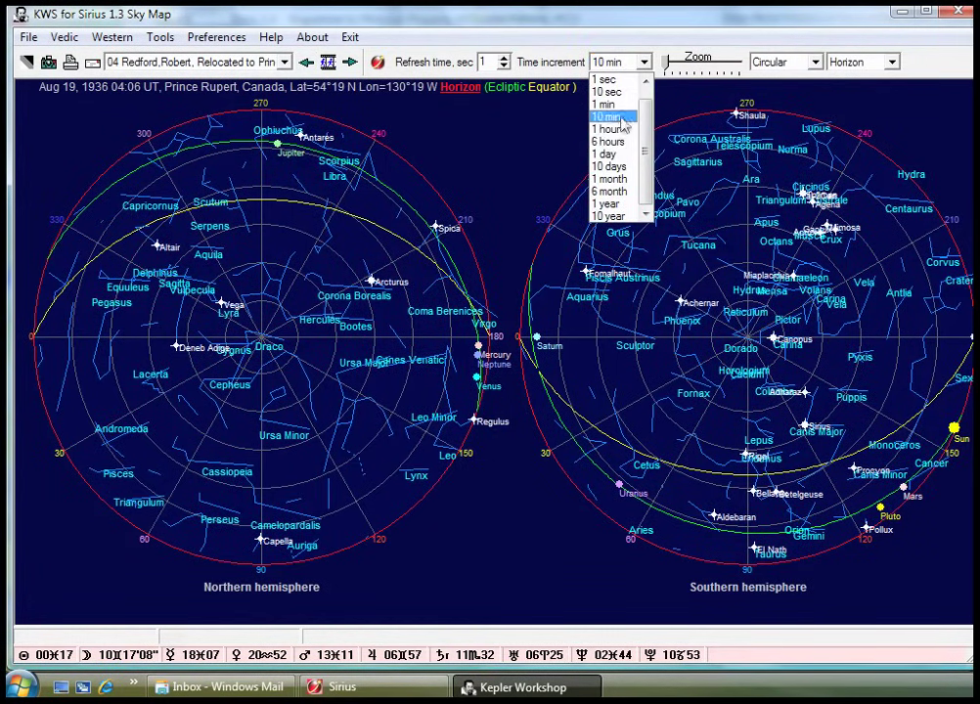
pyautogui.click(608, 104)
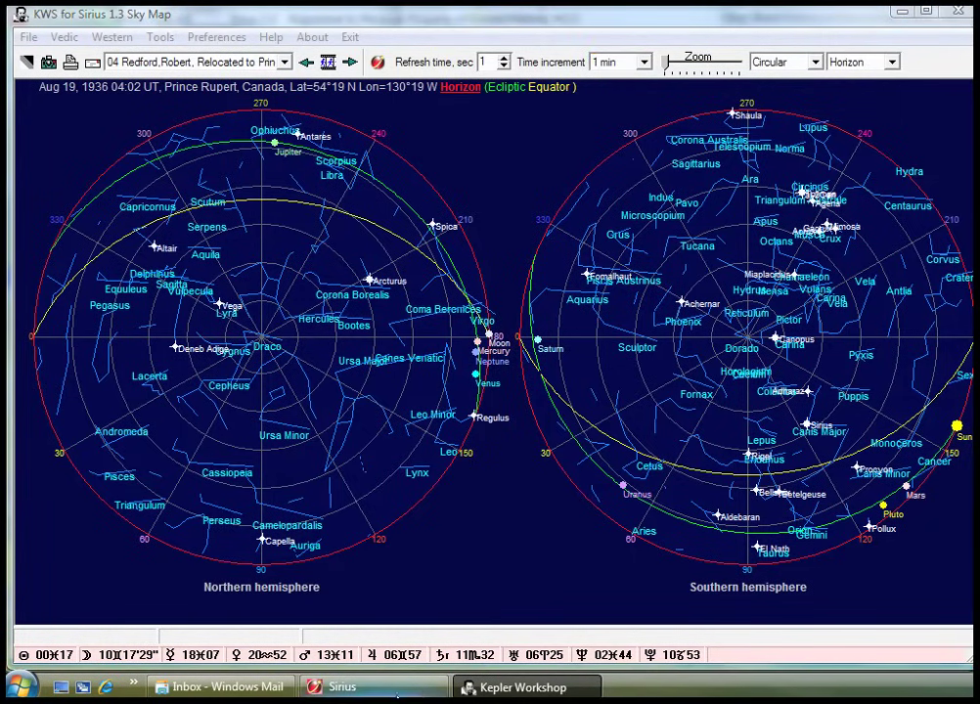
# - Compare the Prince Rupert wheel in Sirius with the Kepler Workshop sky map, ending on the wheel
pyautogui.click(421, 692)
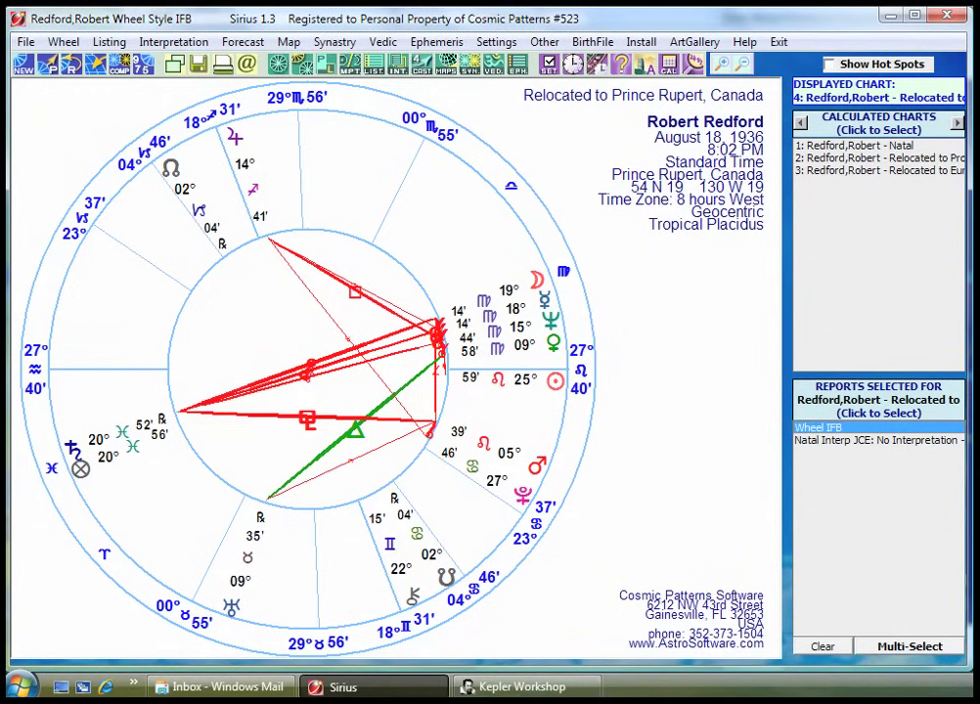
pyautogui.click(541, 688)
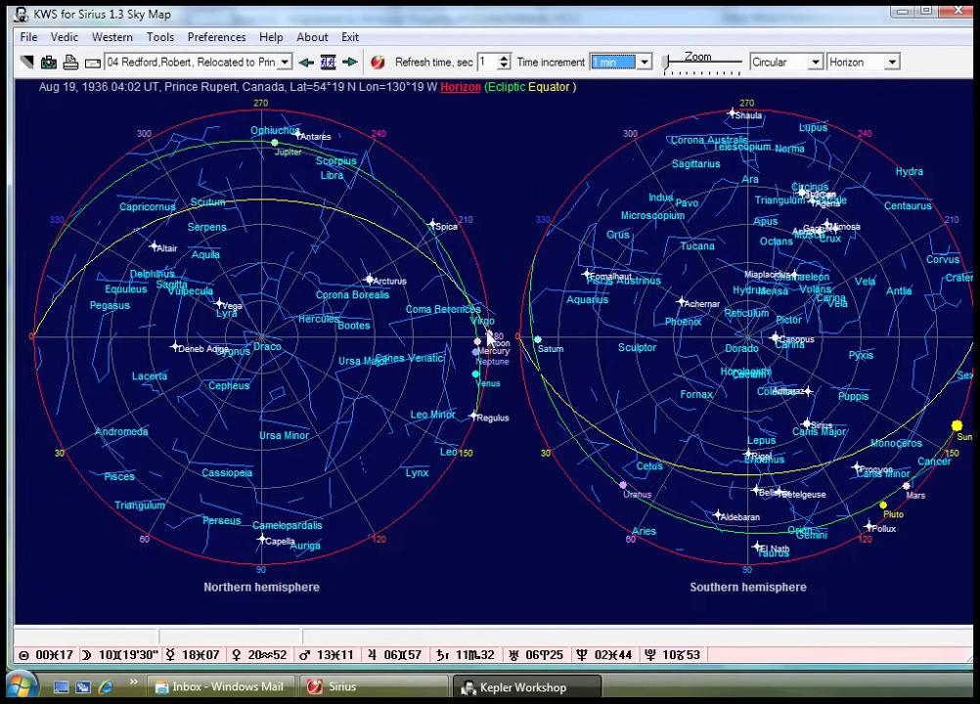
pyautogui.click(390, 692)
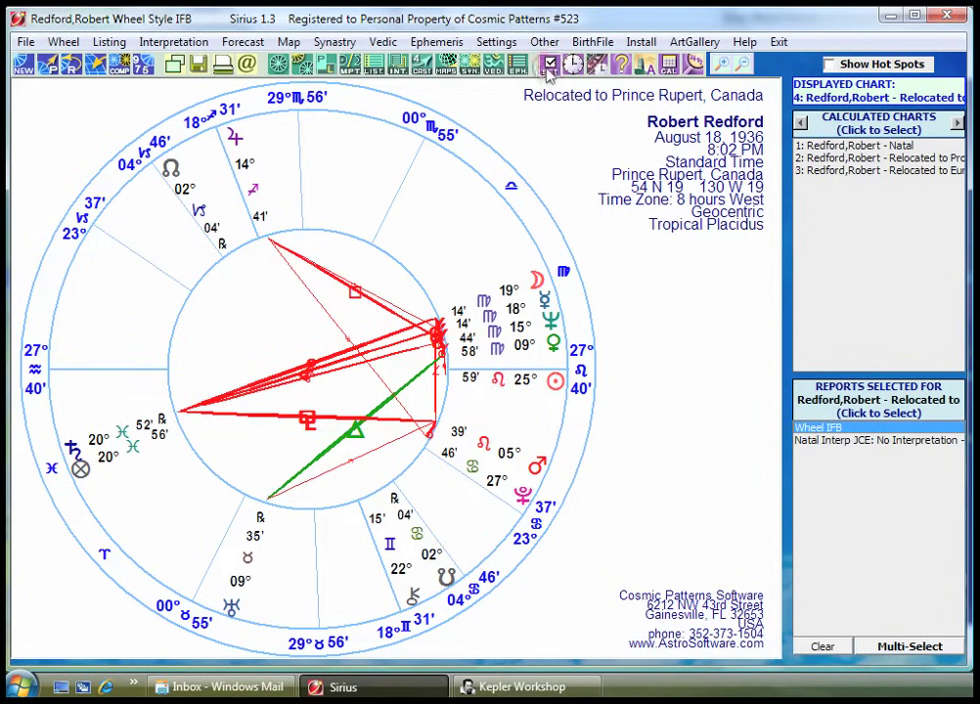
# - Set the Prince Rupert wheel's coordinate system to Mundoscope, accepting the wheel adjustments that remove house cusp lines and positions
pyautogui.click(547, 64)
pyautogui.moveTo(636, 184)
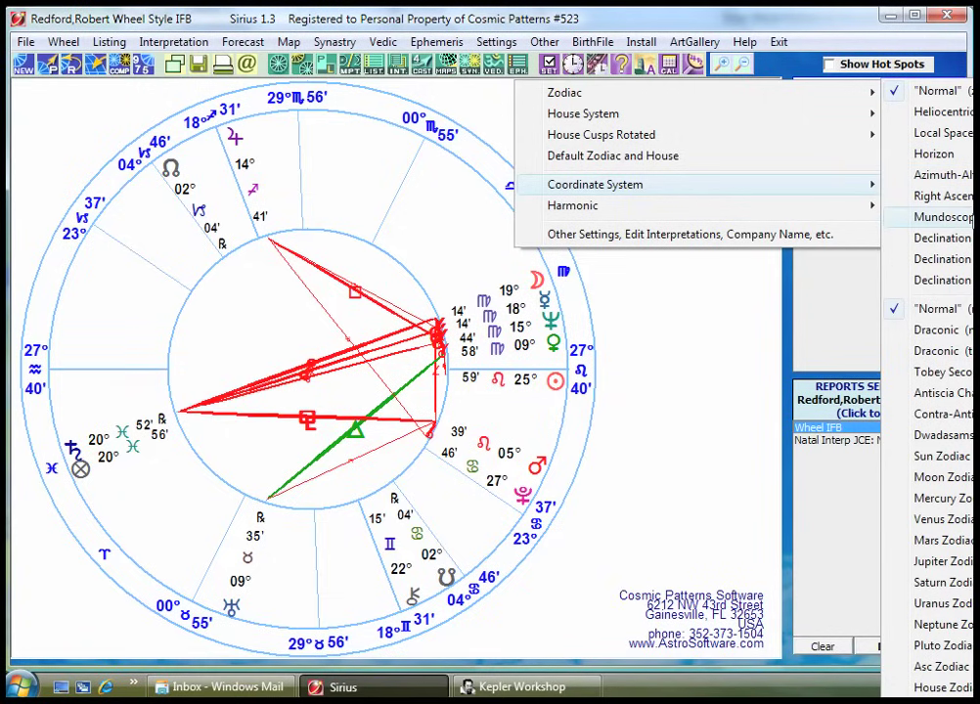
pyautogui.click(967, 223)
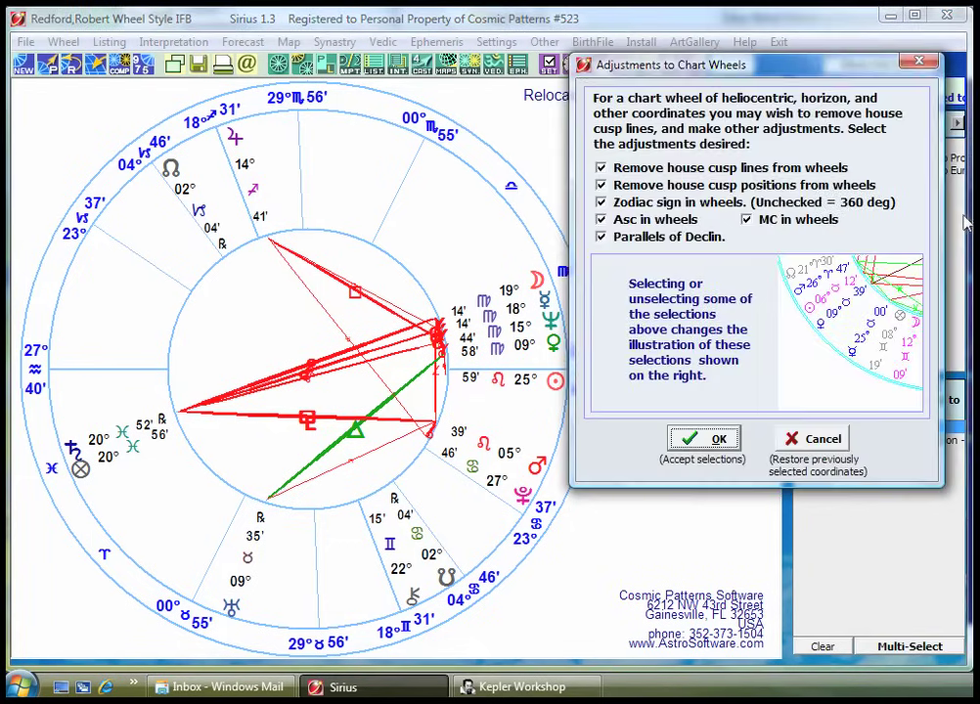
pyautogui.click(714, 439)
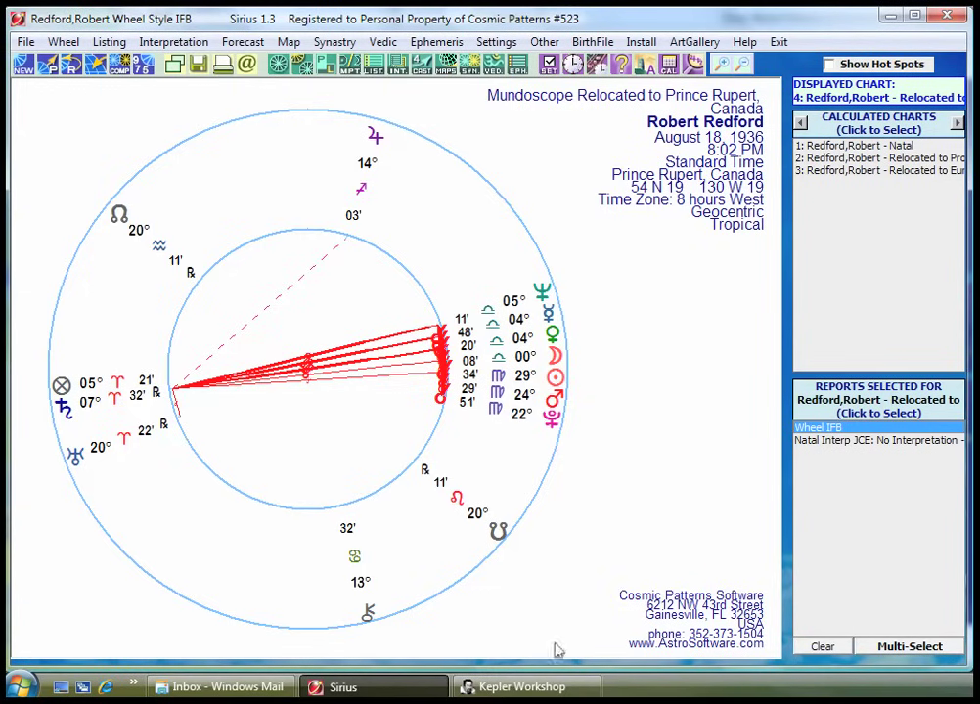
# - Switch to the Kepler Workshop sky map, step it back to 03:59 UT and forward to 04:01 UT to examine the setting planets
pyautogui.click(538, 692)
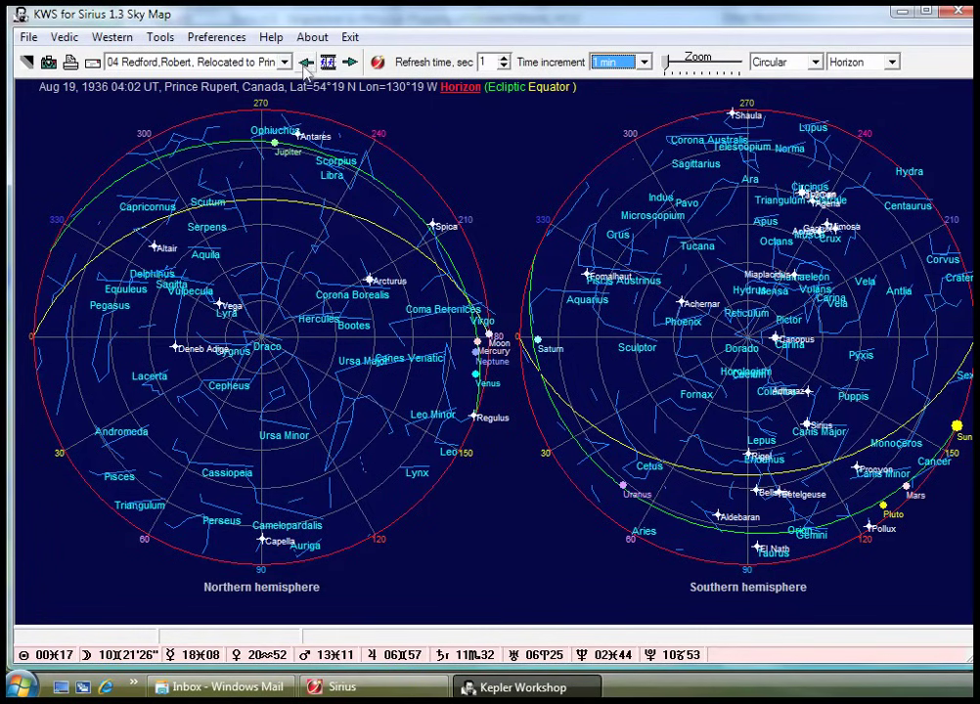
pyautogui.click(307, 63)
pyautogui.click(307, 62)
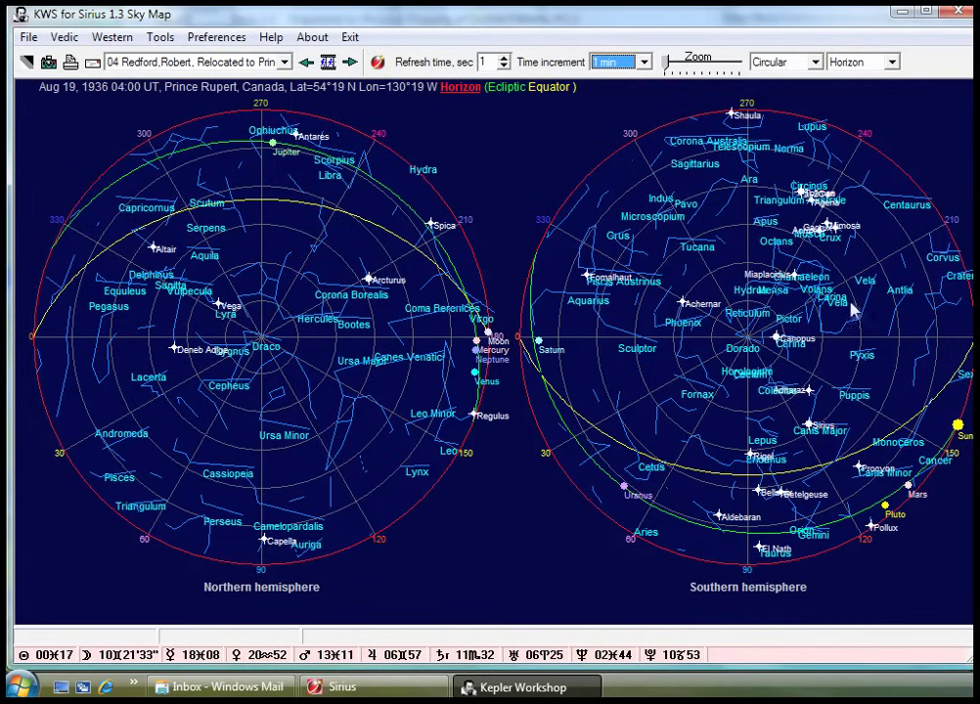
pyautogui.click(306, 62)
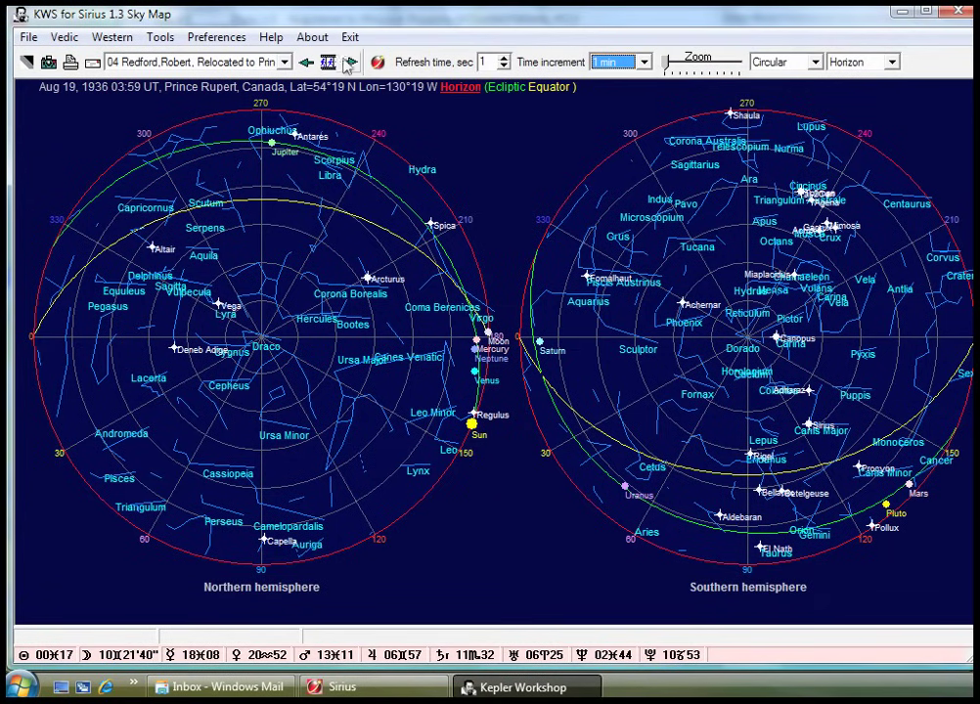
pyautogui.click(349, 61)
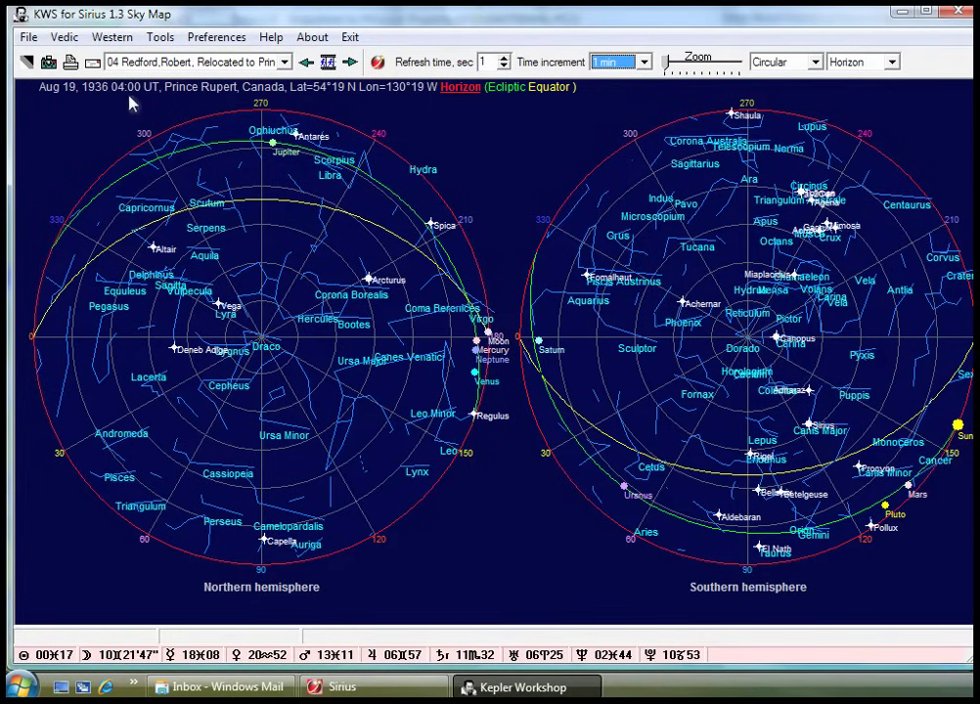
pyautogui.click(350, 63)
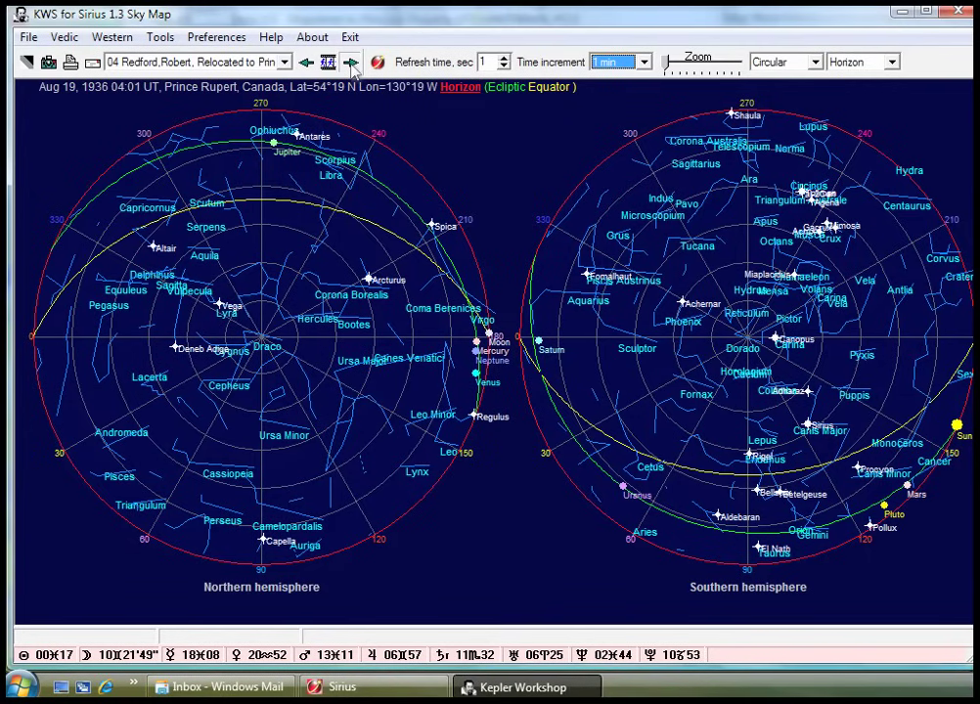
# - Advance the sky map to 04:02 UT and switch to the Mundoscope chart in Sirius
pyautogui.click(350, 62)
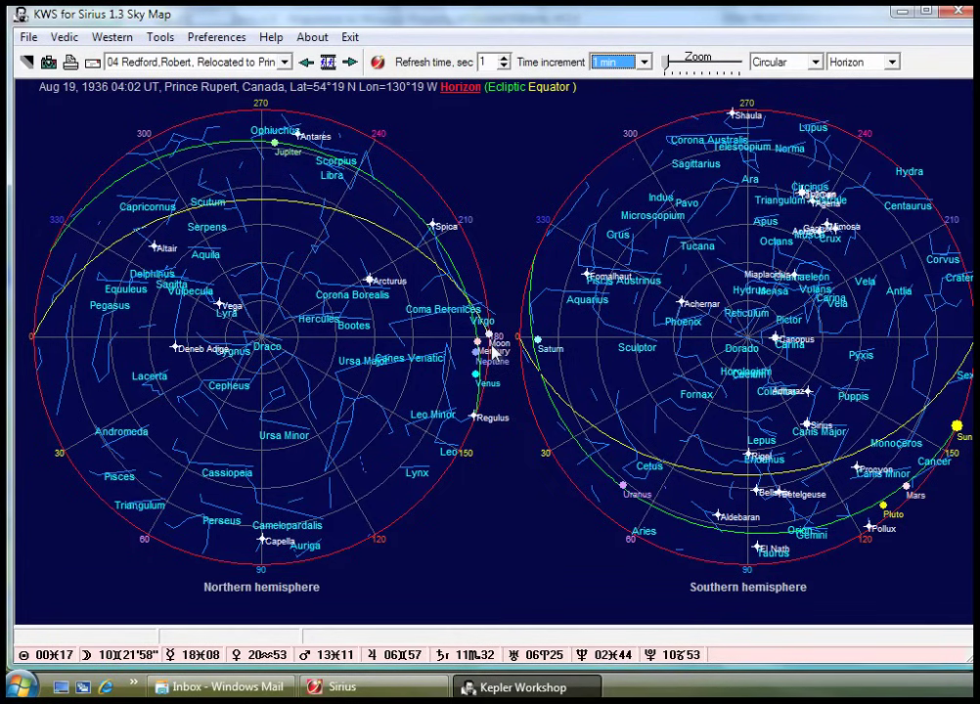
pyautogui.click(411, 690)
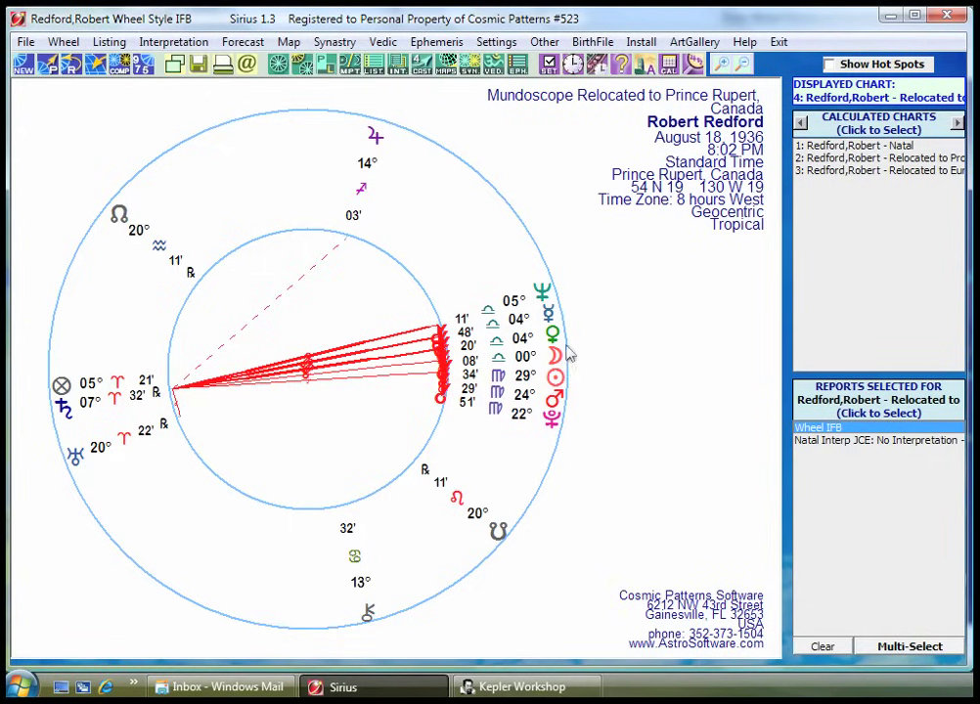
# - With Interactive Chart Adjust, step the Mundoscope wheel back in 1-minute increments to 7:57 PM to examine the setting planets
pyautogui.click(572, 64)
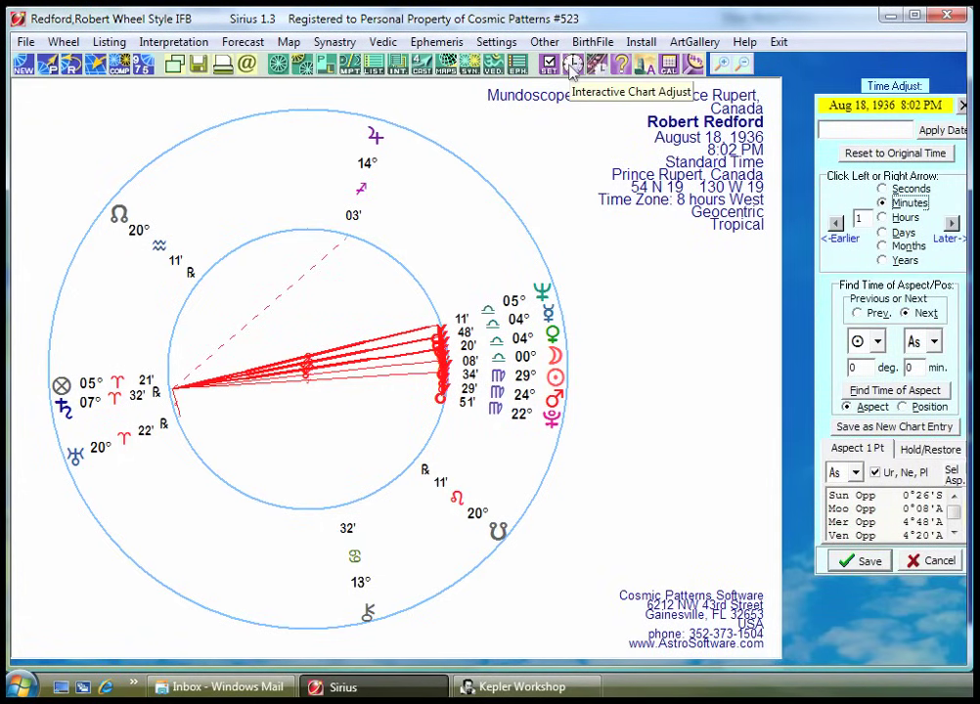
pyautogui.click(837, 225)
pyautogui.click(836, 225)
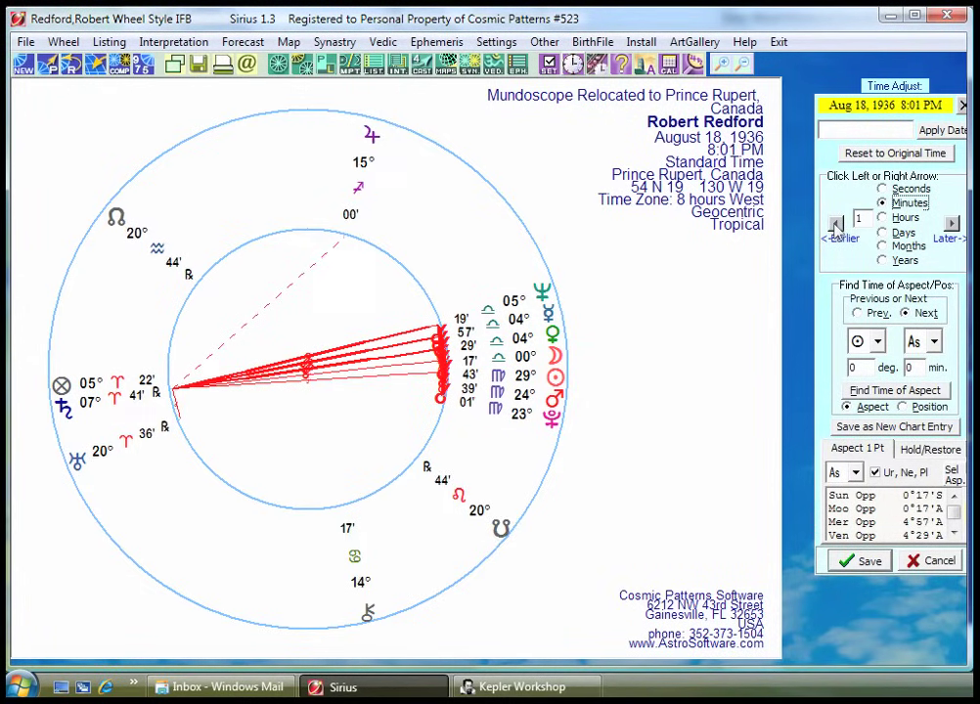
pyautogui.click(836, 225)
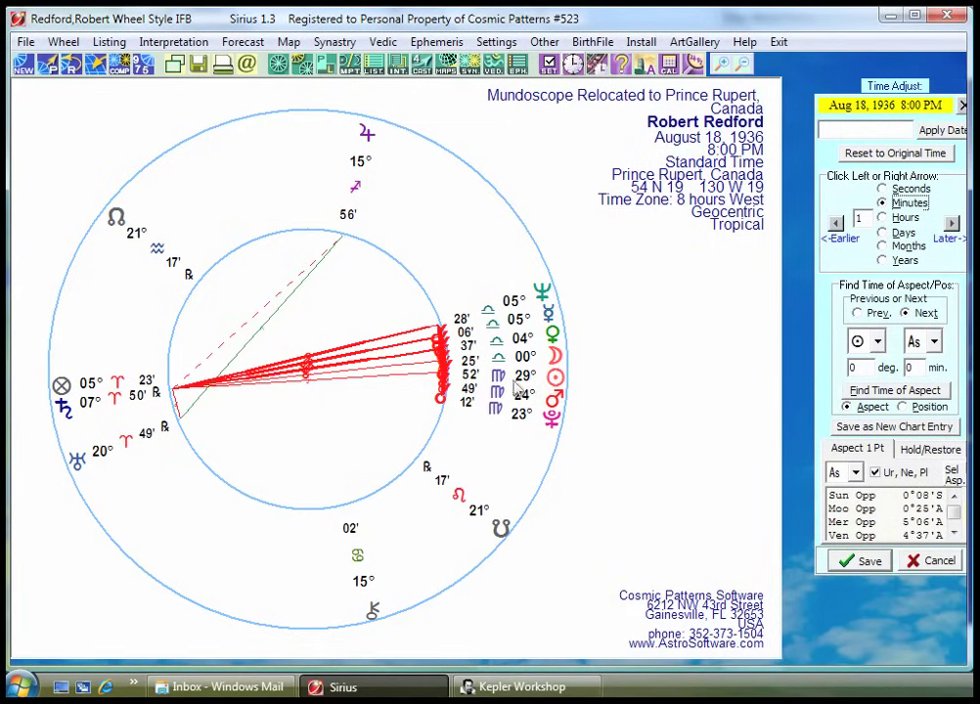
pyautogui.click(837, 225)
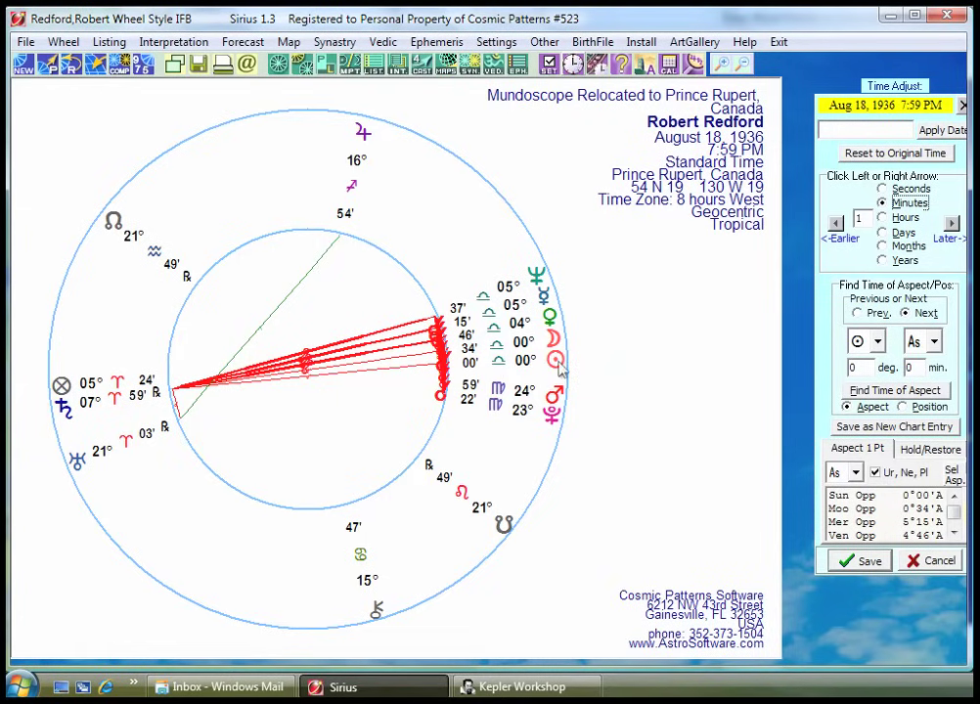
pyautogui.click(837, 224)
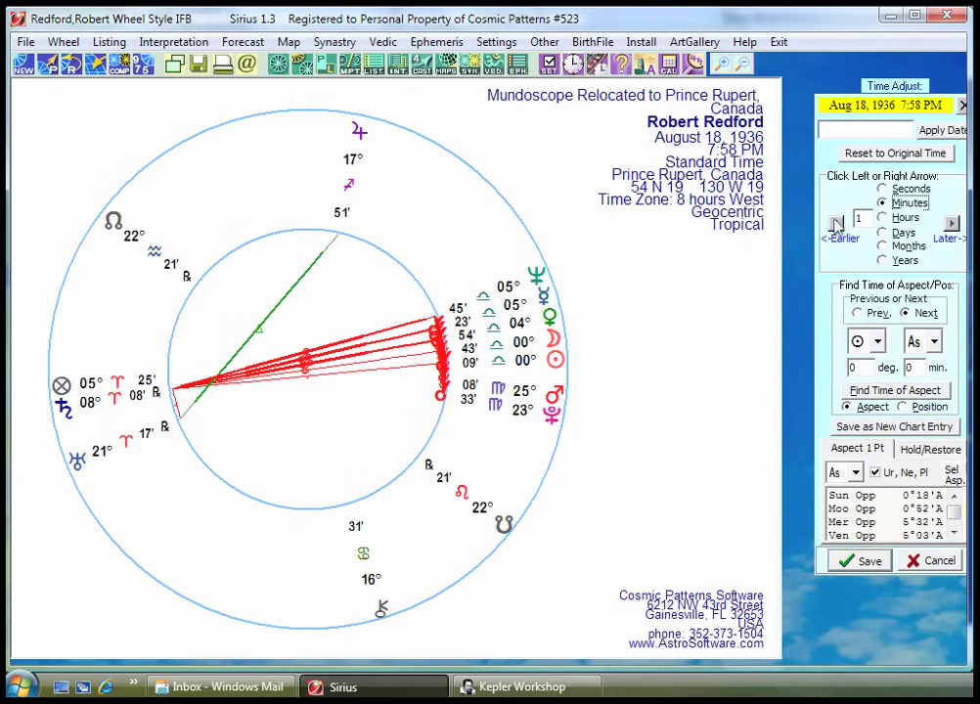
pyautogui.press('Left')
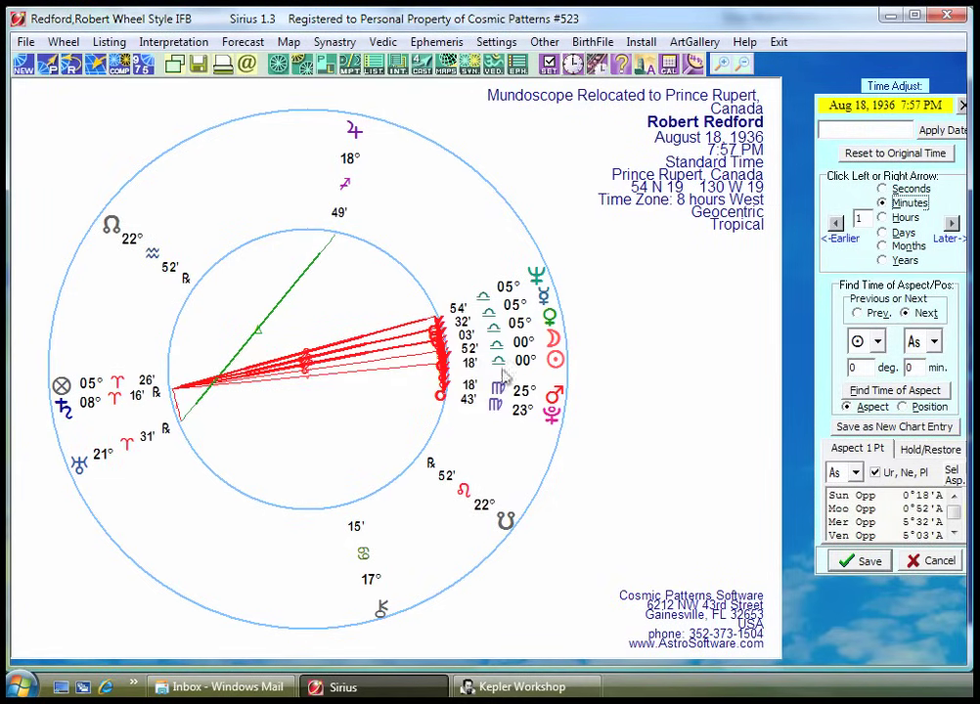
# - Step the Mundoscope wheel forward minute by minute to 8:02 PM and leave the time adjustment without saving
pyautogui.click(954, 224)
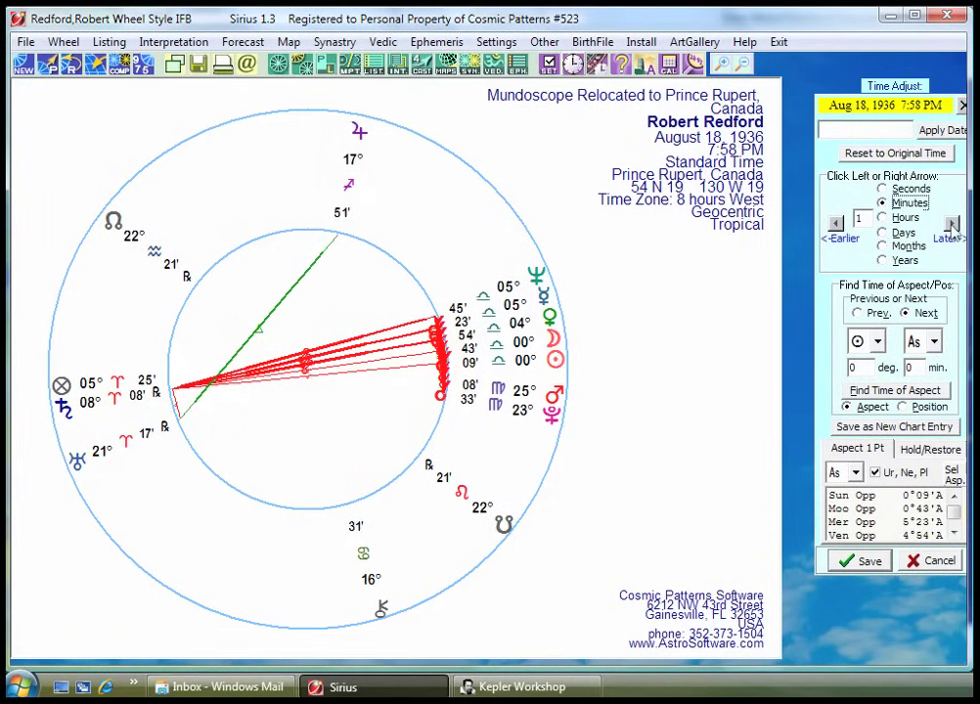
pyautogui.click(954, 224)
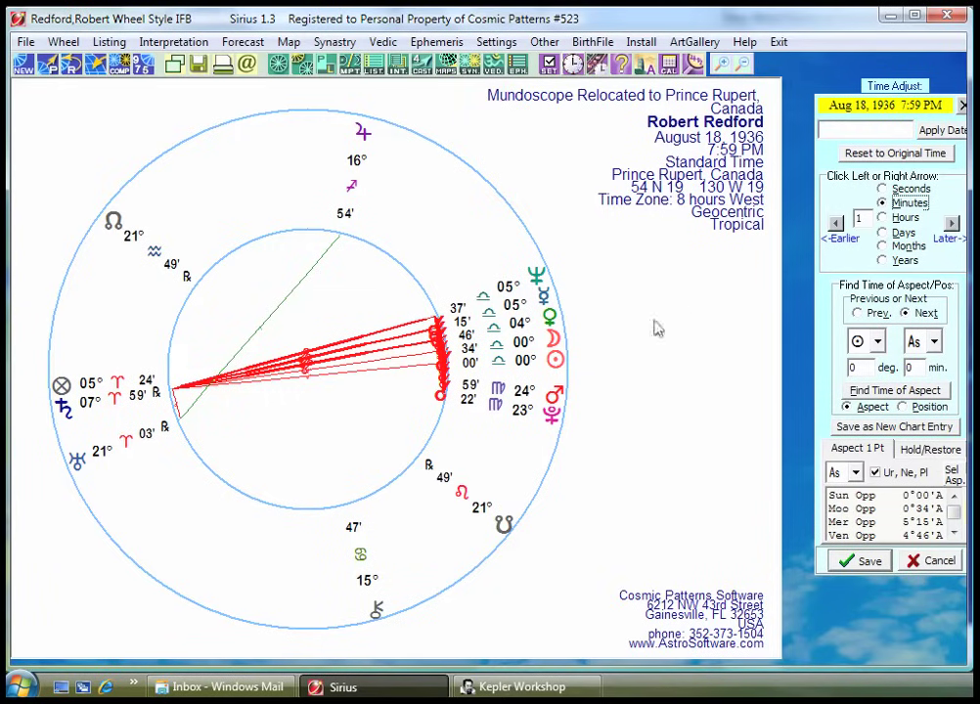
pyautogui.click(954, 224)
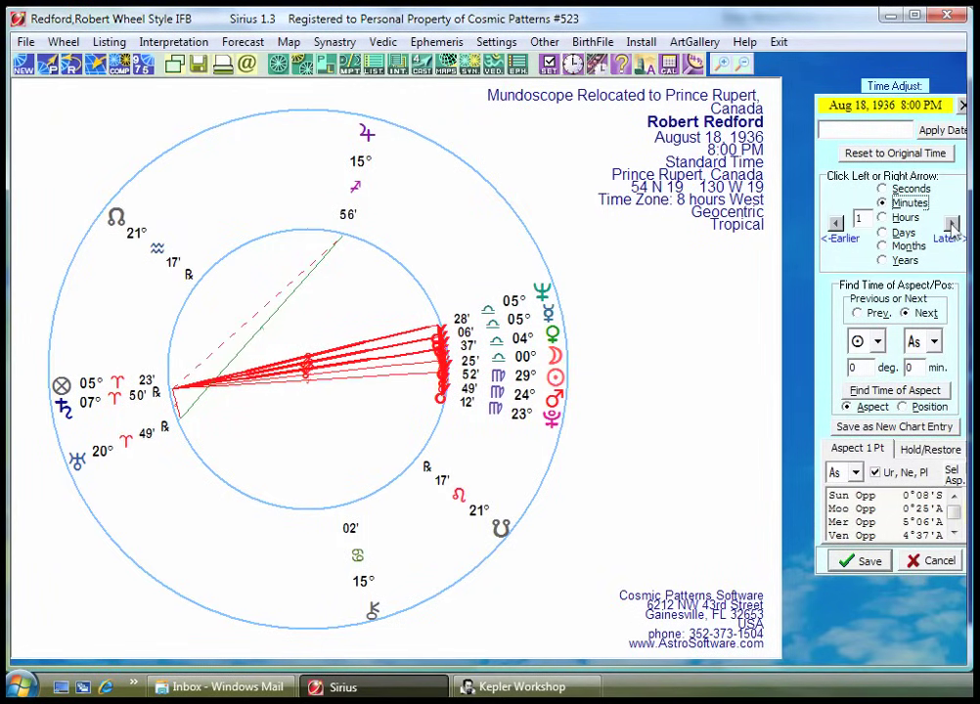
pyautogui.click(953, 224)
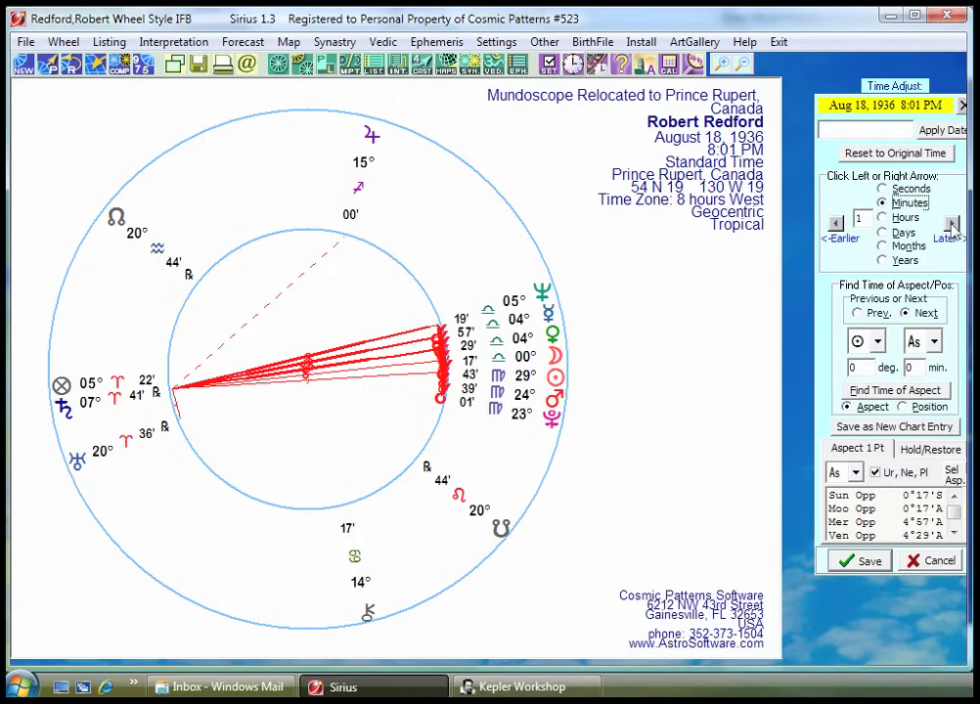
pyautogui.click(954, 224)
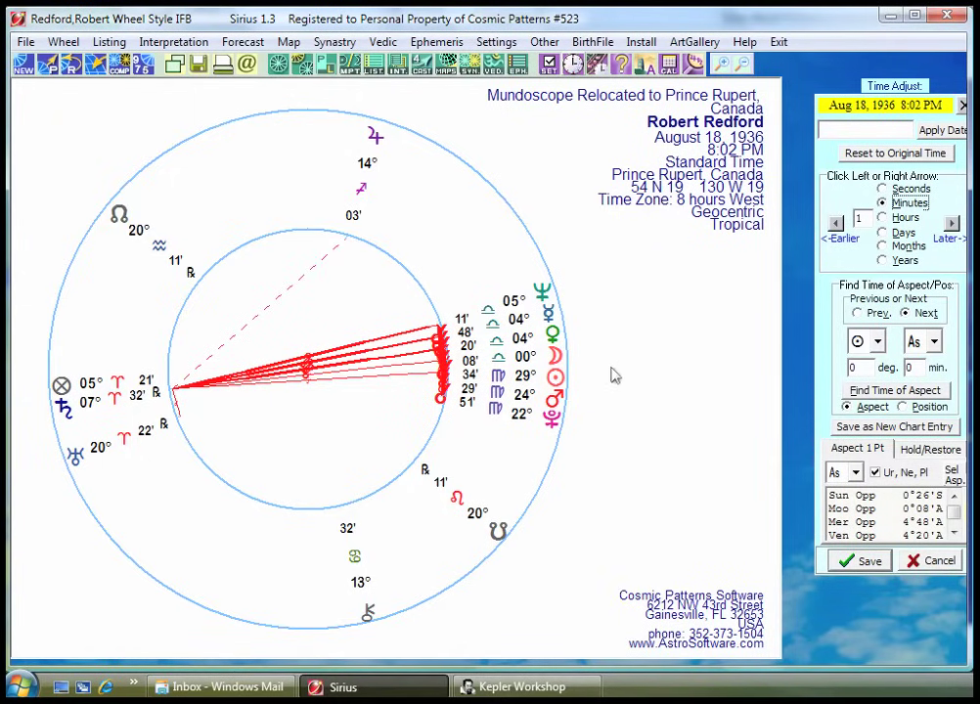
pyautogui.click(930, 560)
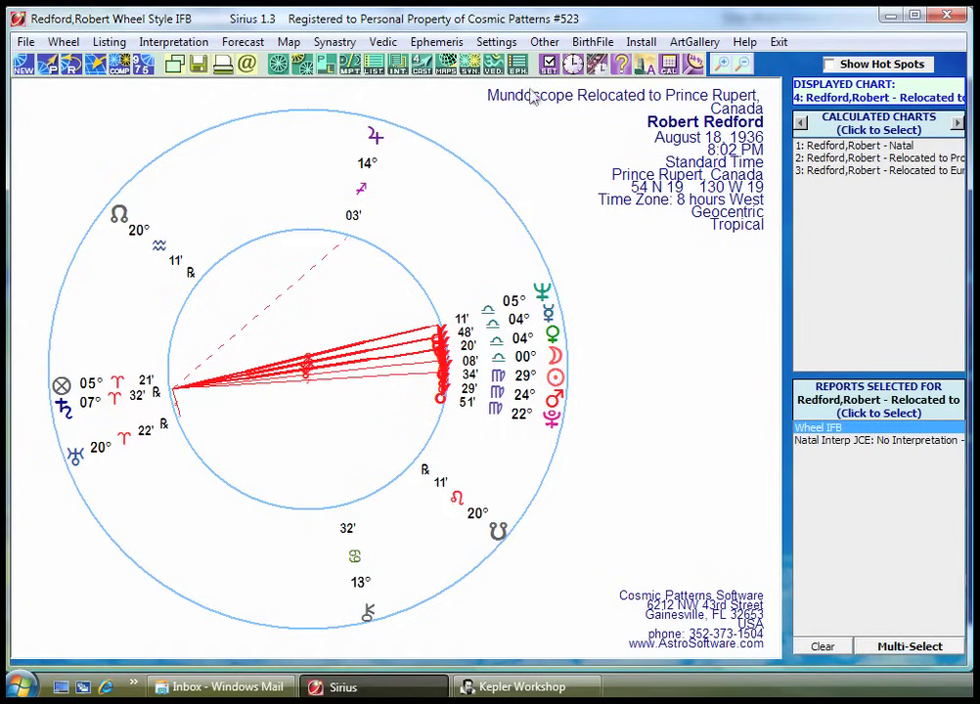
# - Switch the Prince Rupert wheel's coordinate system from Mundoscope back to standard geocentric coordinates, keeping house cusp lines and positions
pyautogui.click(549, 65)
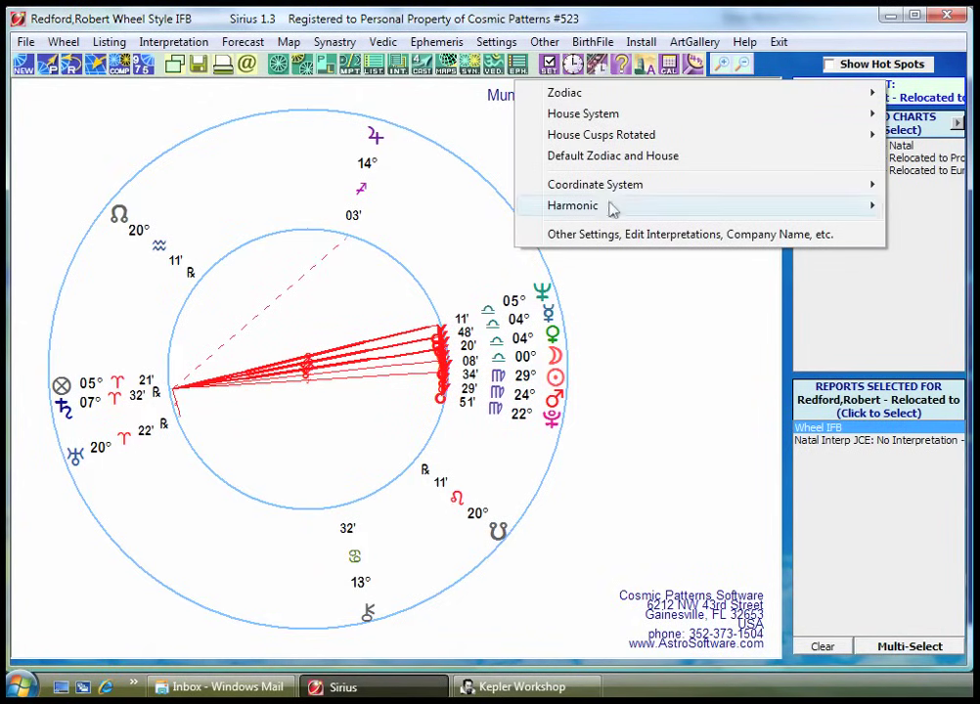
pyautogui.moveTo(587, 184)
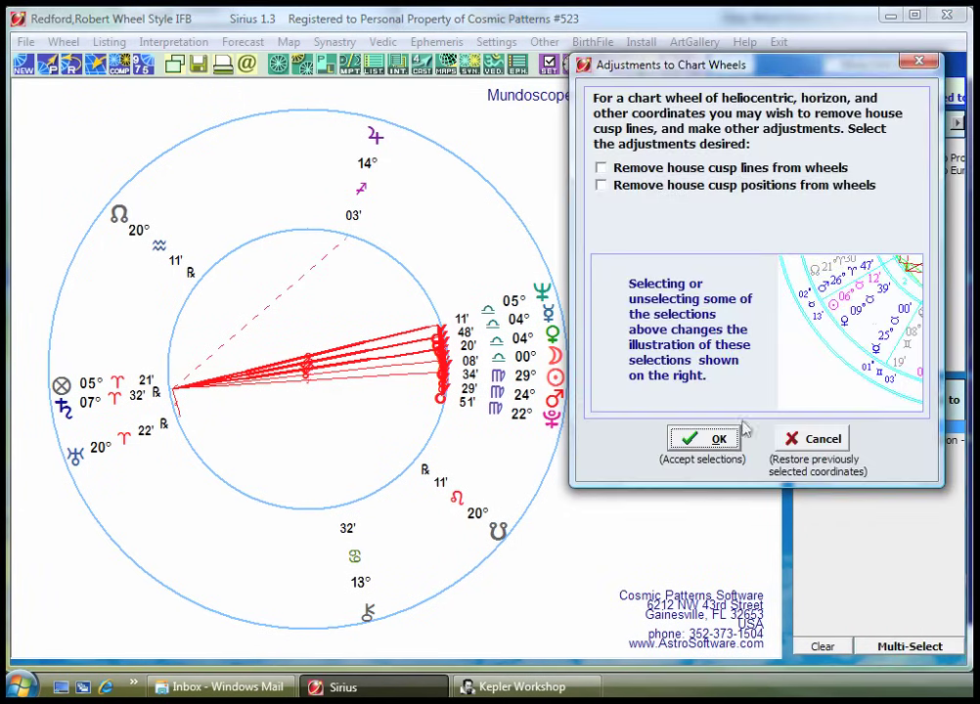
pyautogui.click(721, 433)
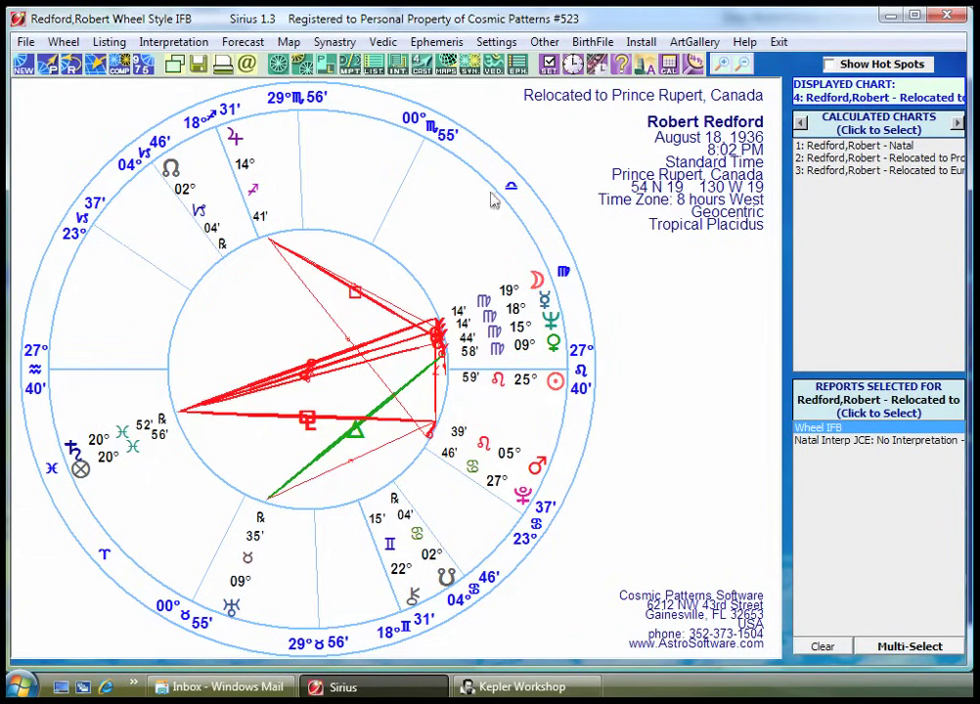
# - Generate the fixed star listing "340 Stars on Hor/Zen/Nadir & Conj. in Lat/Long" for the Prince Rupert chart and read through its entries
pyautogui.click(374, 67)
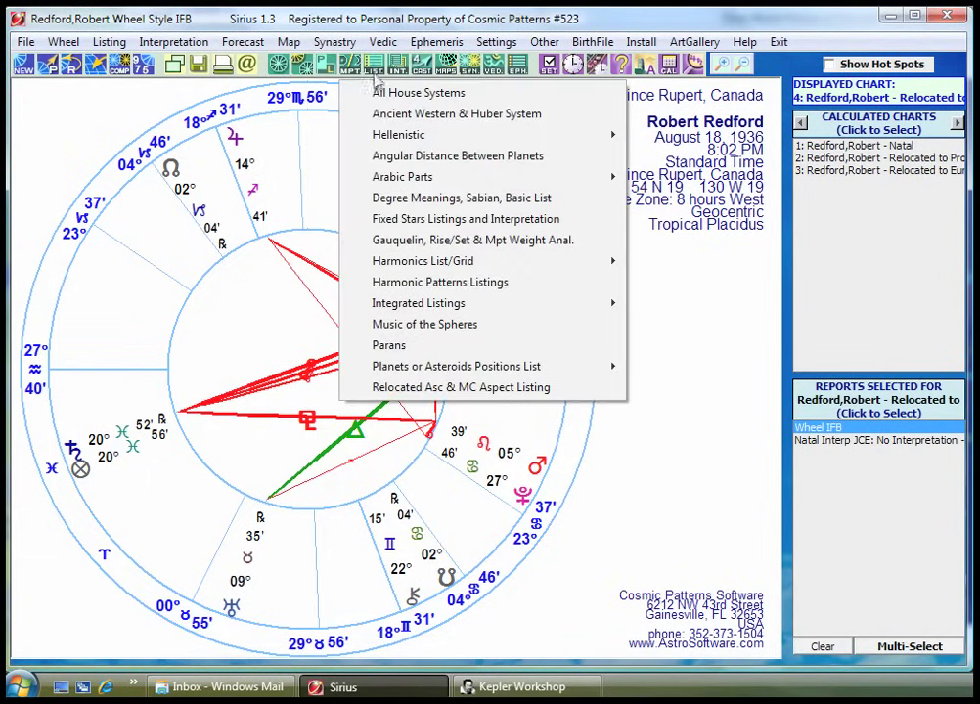
pyautogui.click(398, 228)
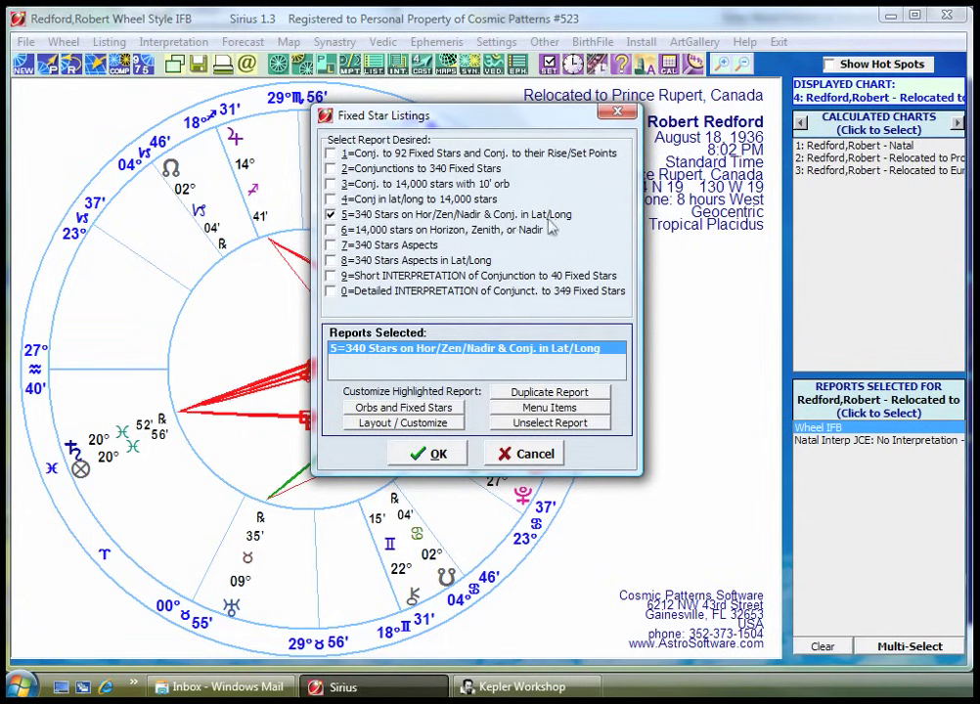
pyautogui.click(436, 454)
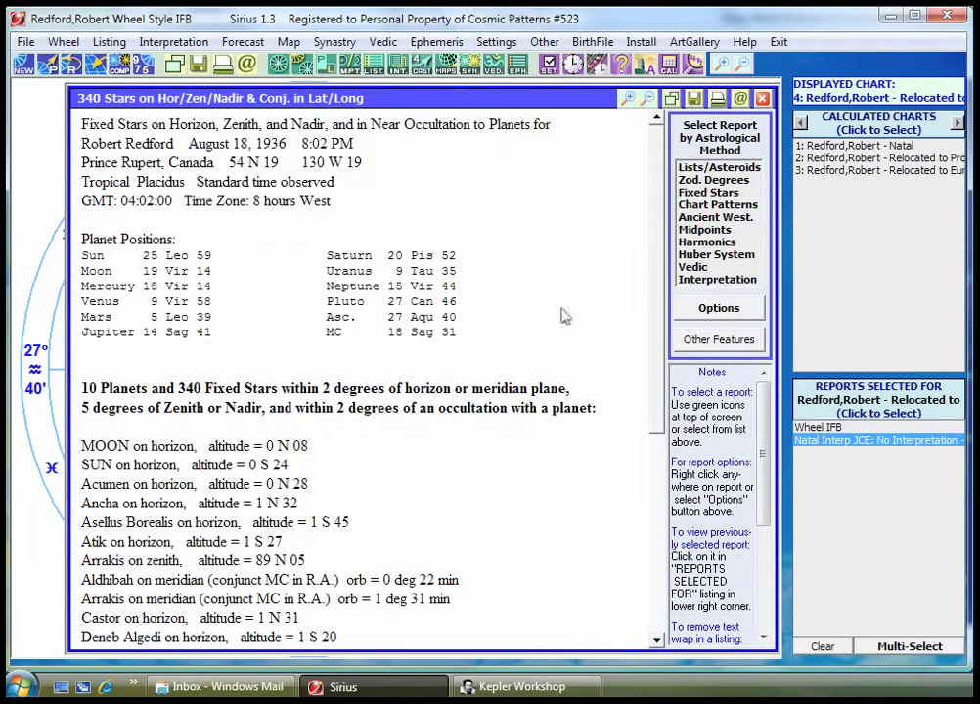
pyautogui.moveTo(659, 213); pyautogui.dragTo(515, 287)
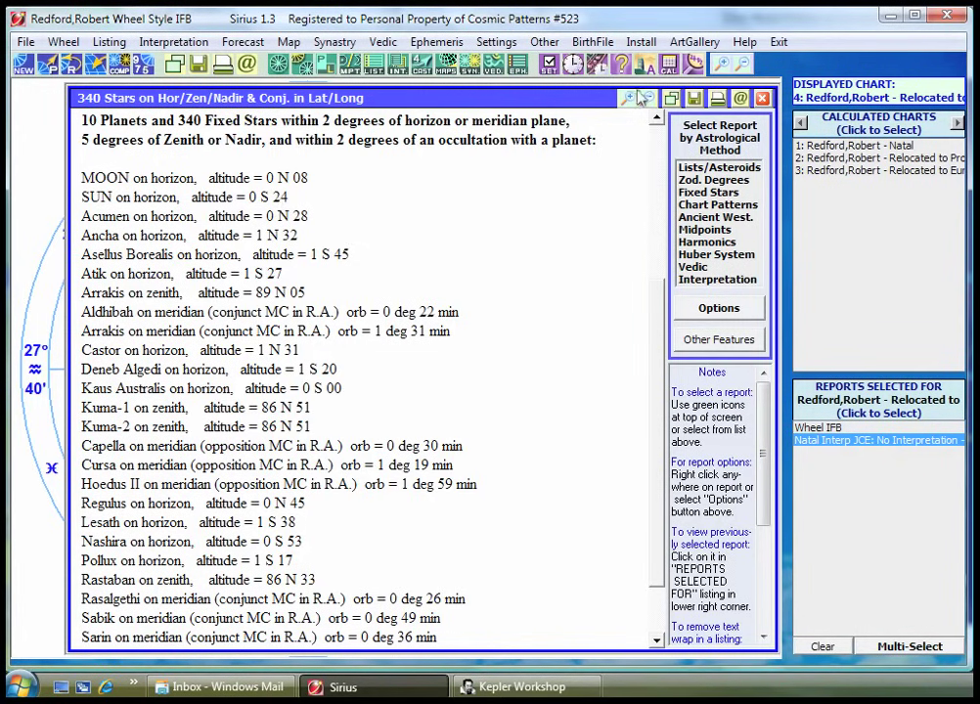
# - Step the fixed star listing back to 7:59 PM and forward to 8:02 PM to compare Sun and Moon altitudes, without saving the adjustment
pyautogui.click(573, 65)
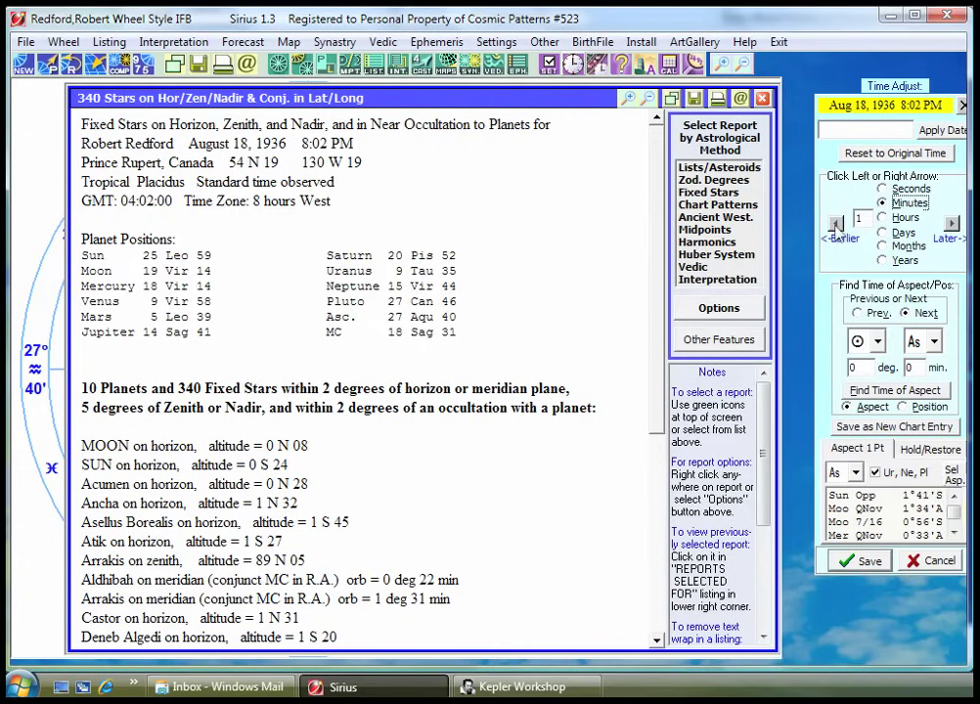
pyautogui.click(835, 224)
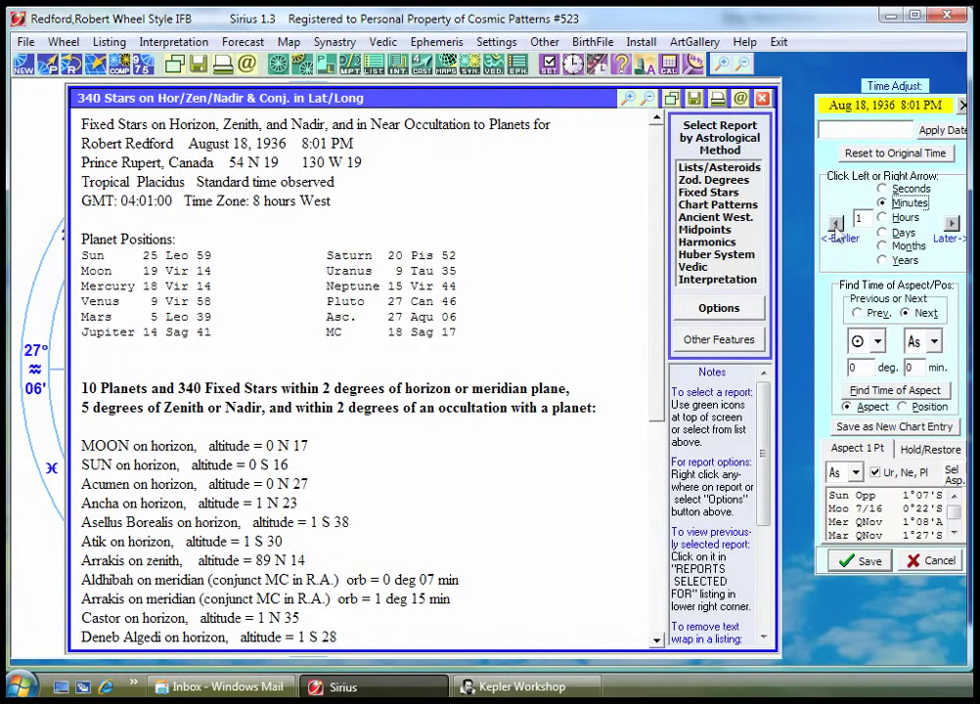
pyautogui.click(836, 225)
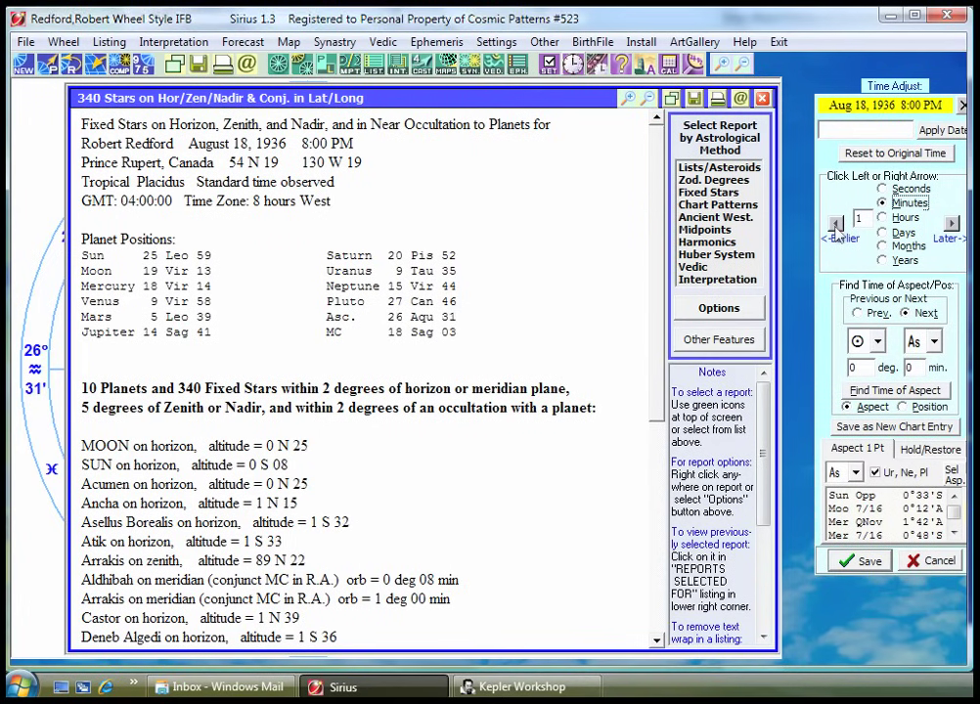
pyautogui.click(837, 225)
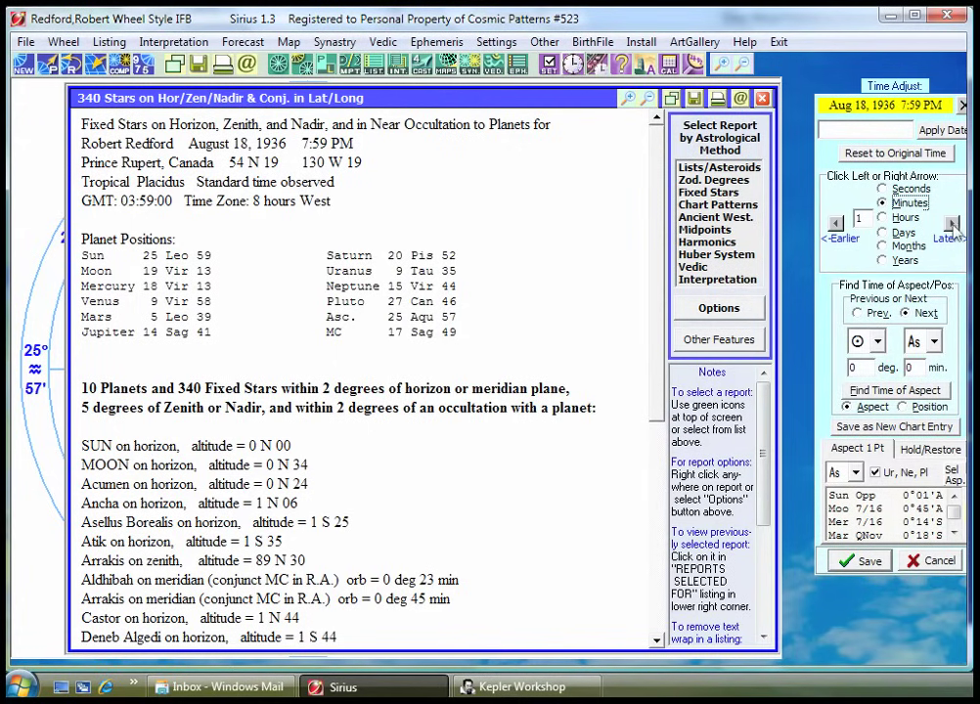
pyautogui.click(953, 224)
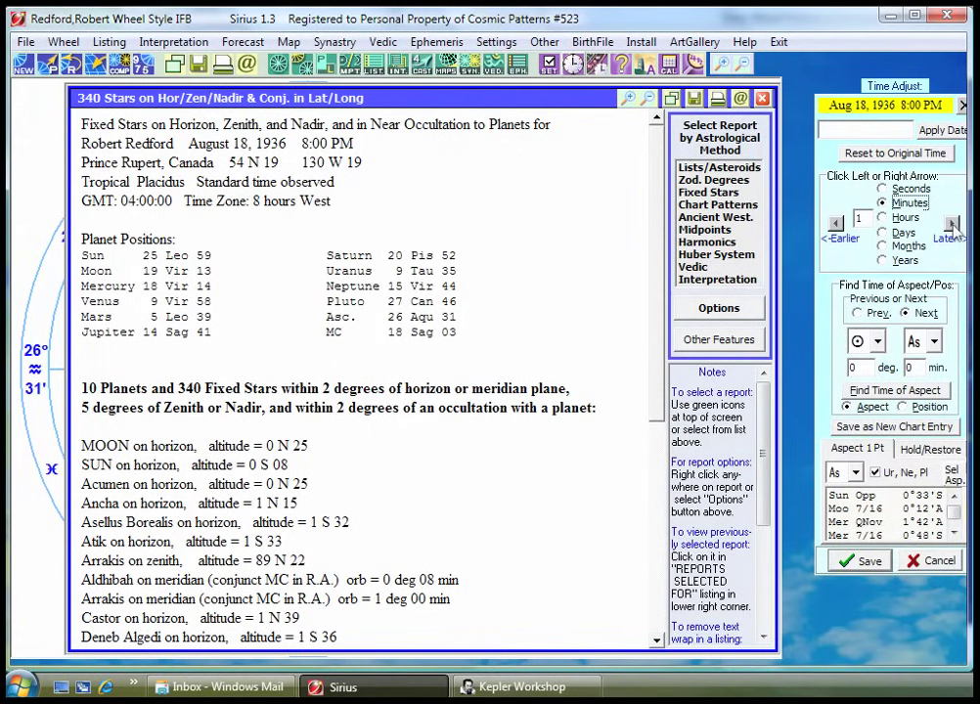
pyautogui.click(952, 225)
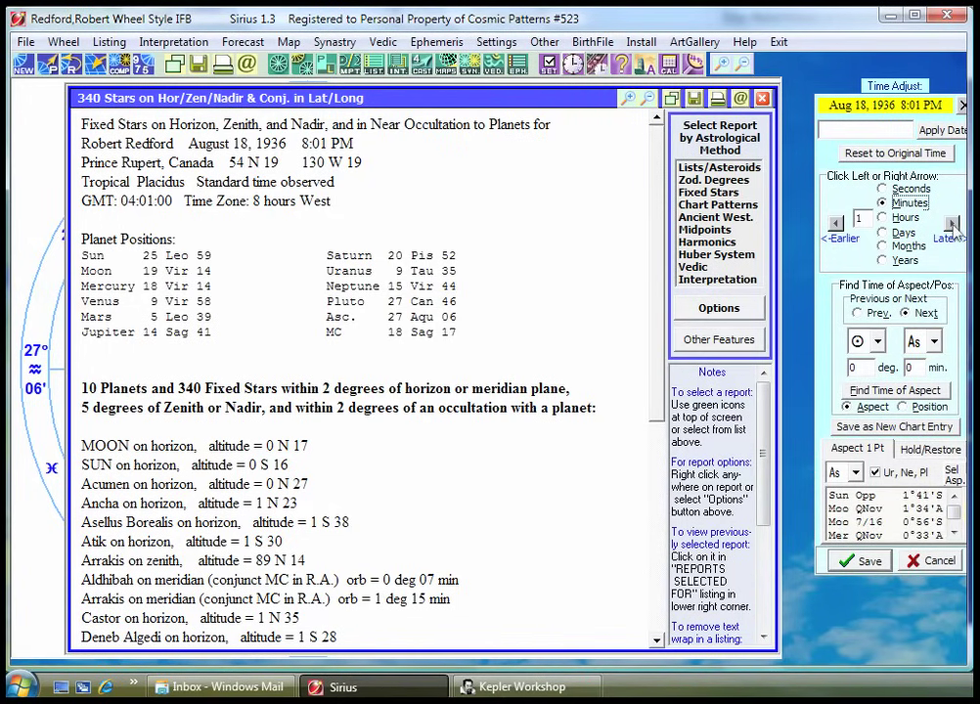
pyautogui.click(953, 224)
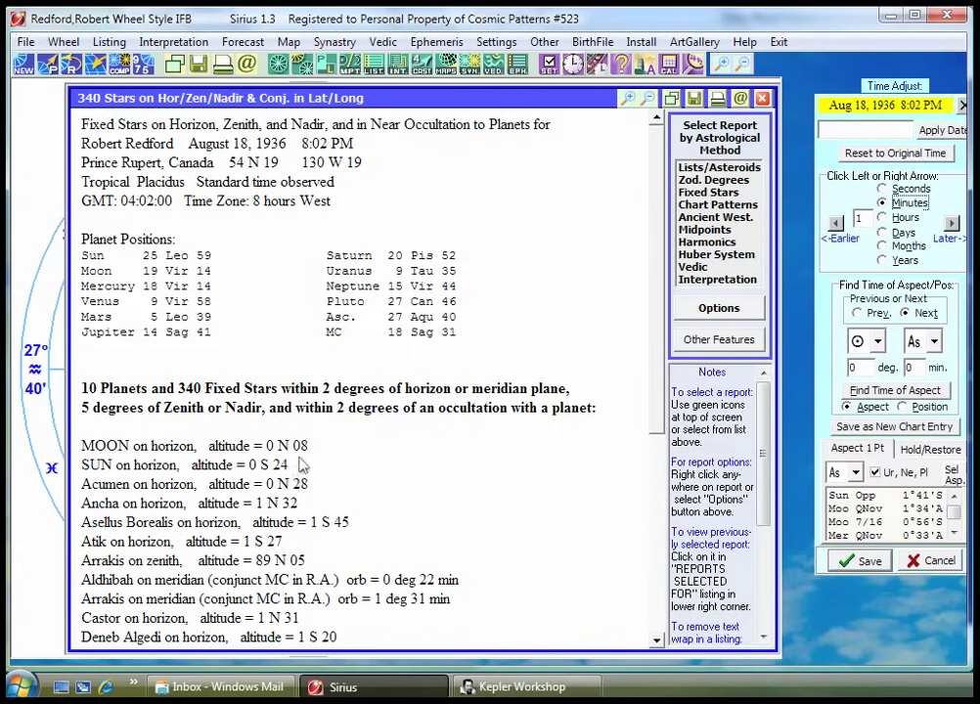
pyautogui.click(931, 561)
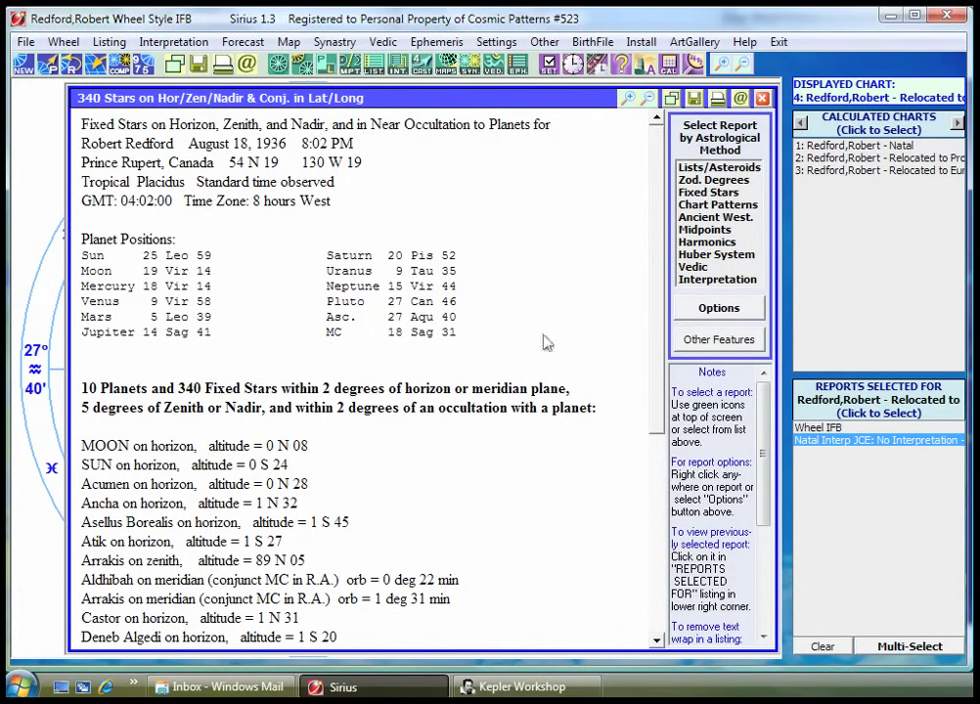
# - Look over the fixed star listing once more and close it to return to the Prince Rupert wheel
pyautogui.moveTo(661, 220)
pyautogui.mouseDown()
pyautogui.moveTo(657, 333)
pyautogui.moveTo(653, 211)
pyautogui.mouseUp()
pyautogui.press('Escape')
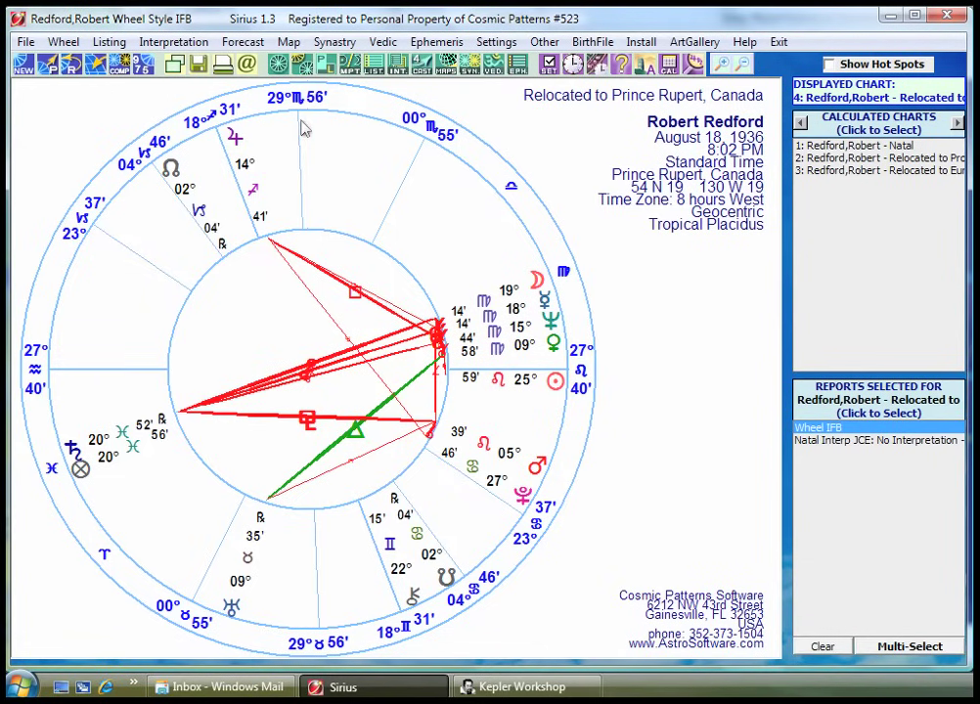